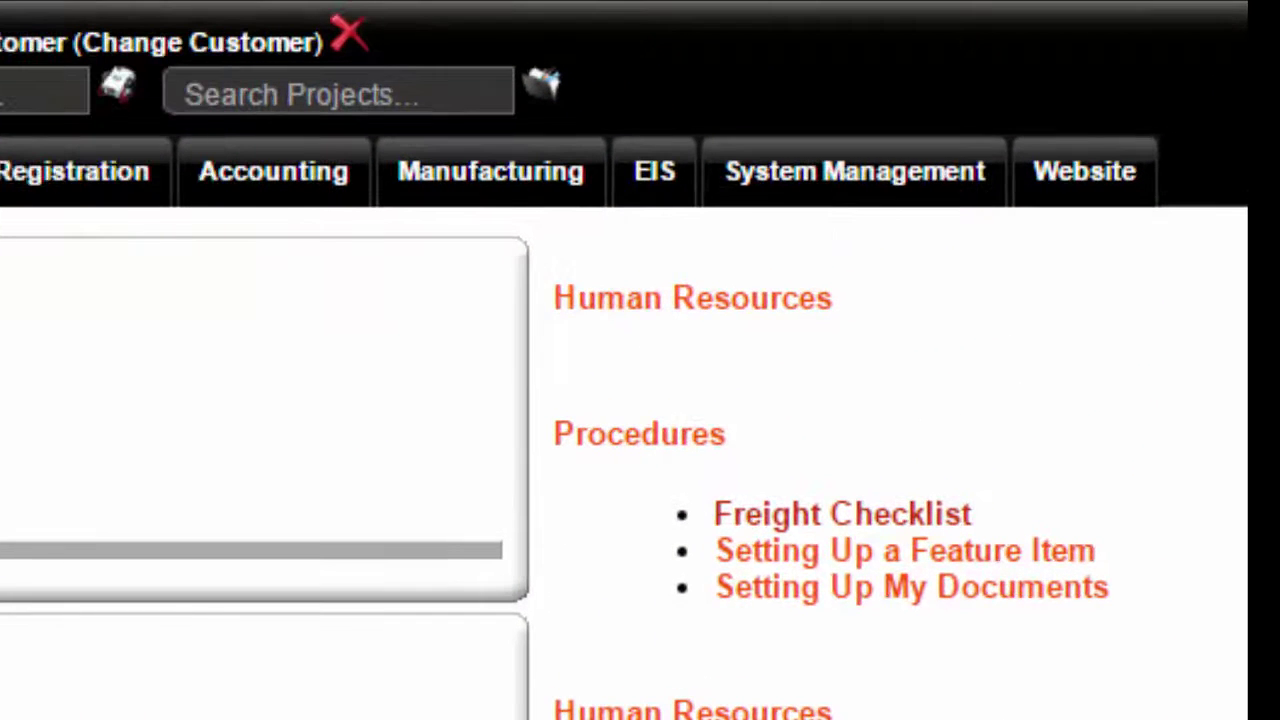
Open the UPS Account freight account for editing and review the available shipper choices
{"action": "mouse_move", "coordinate": [849, 170]}
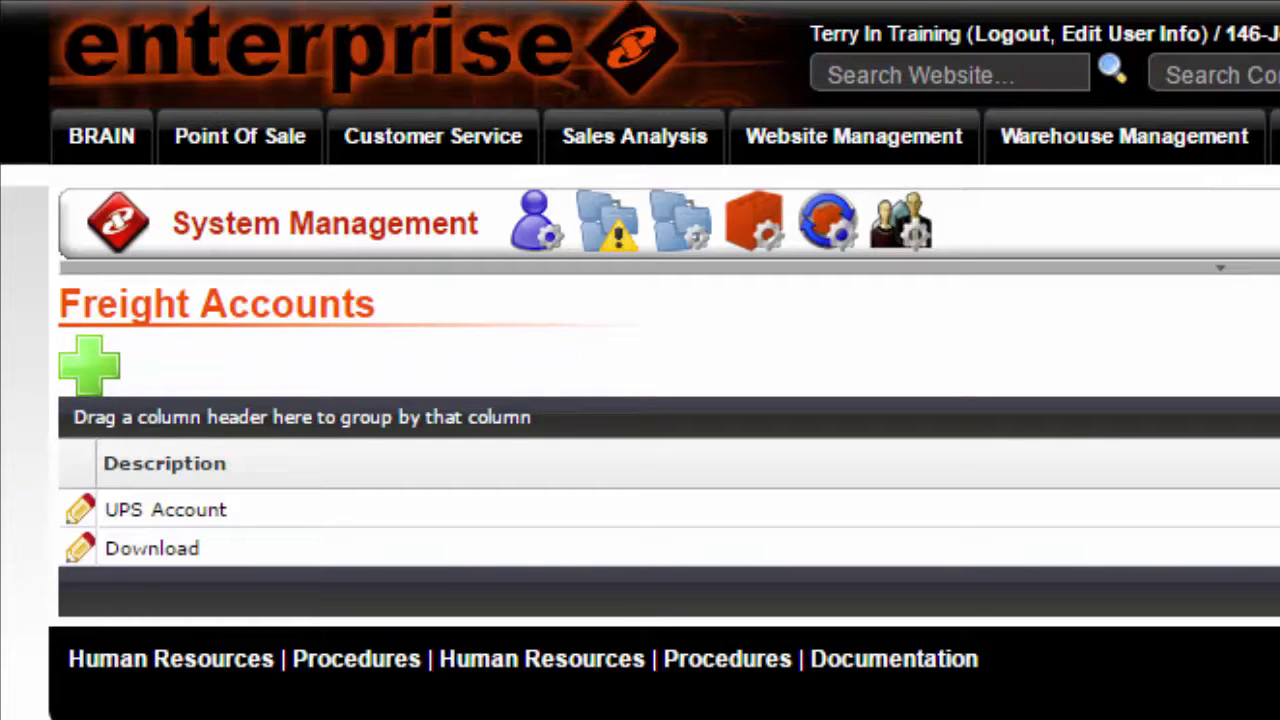
{"action": "left_click", "coordinate": [74, 511]}
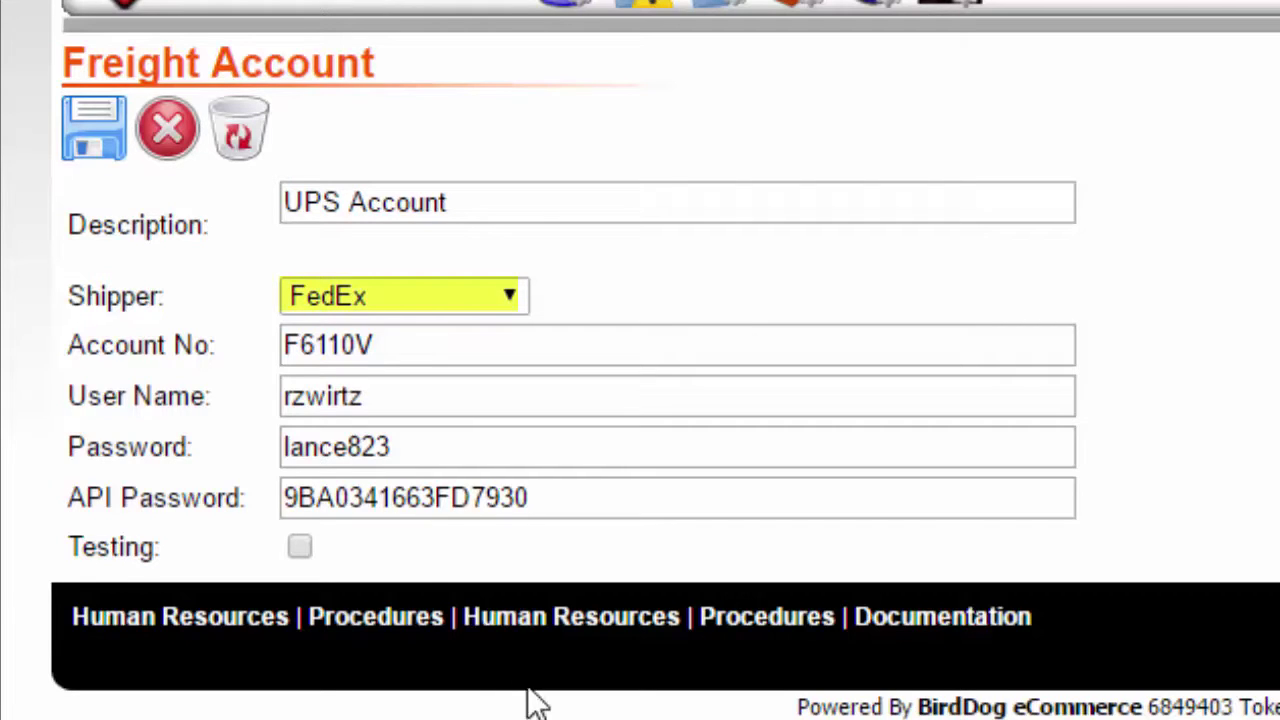
{"action": "left_click", "coordinate": [511, 299]}
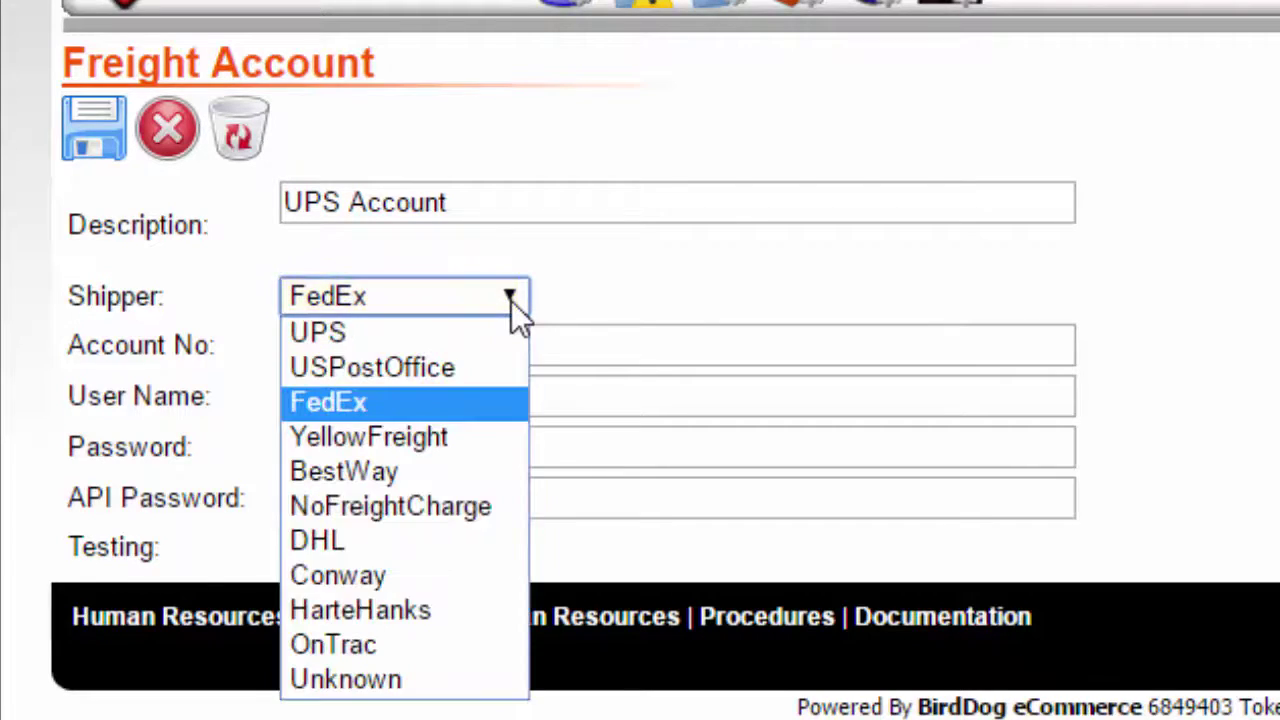
{"action": "left_click", "coordinate": [511, 301]}
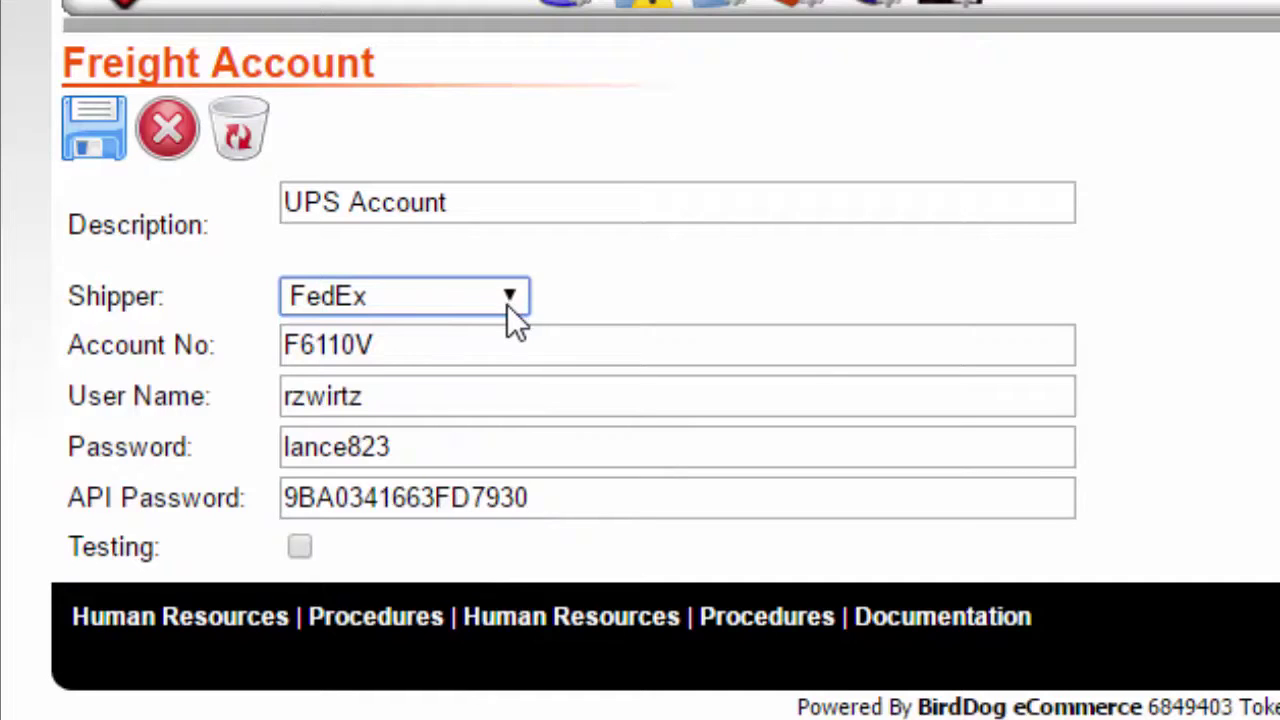
{"action": "key", "text": "Tab"}
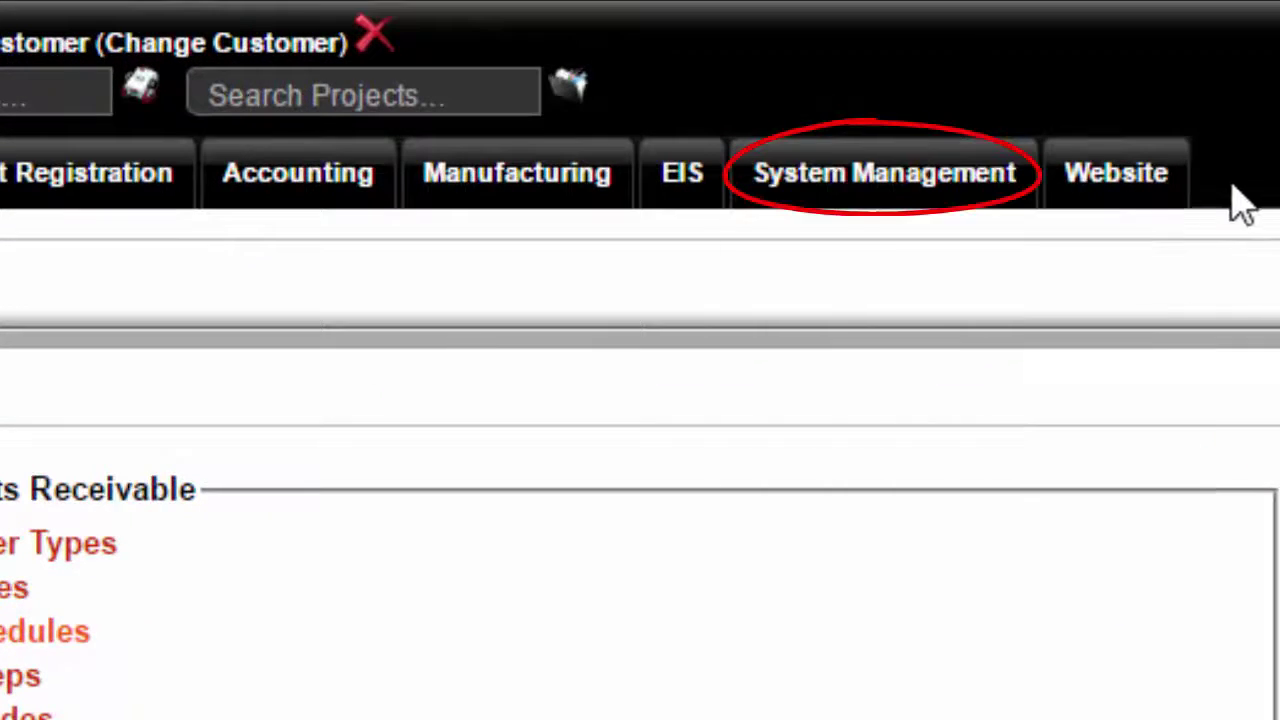
Open the Fed-Ex NDP (FEP) ship via record and review its description, shipper and shipping method
{"action": "scroll", "coordinate": [640, 400], "scroll_direction": "down", "scroll_amount": 6}
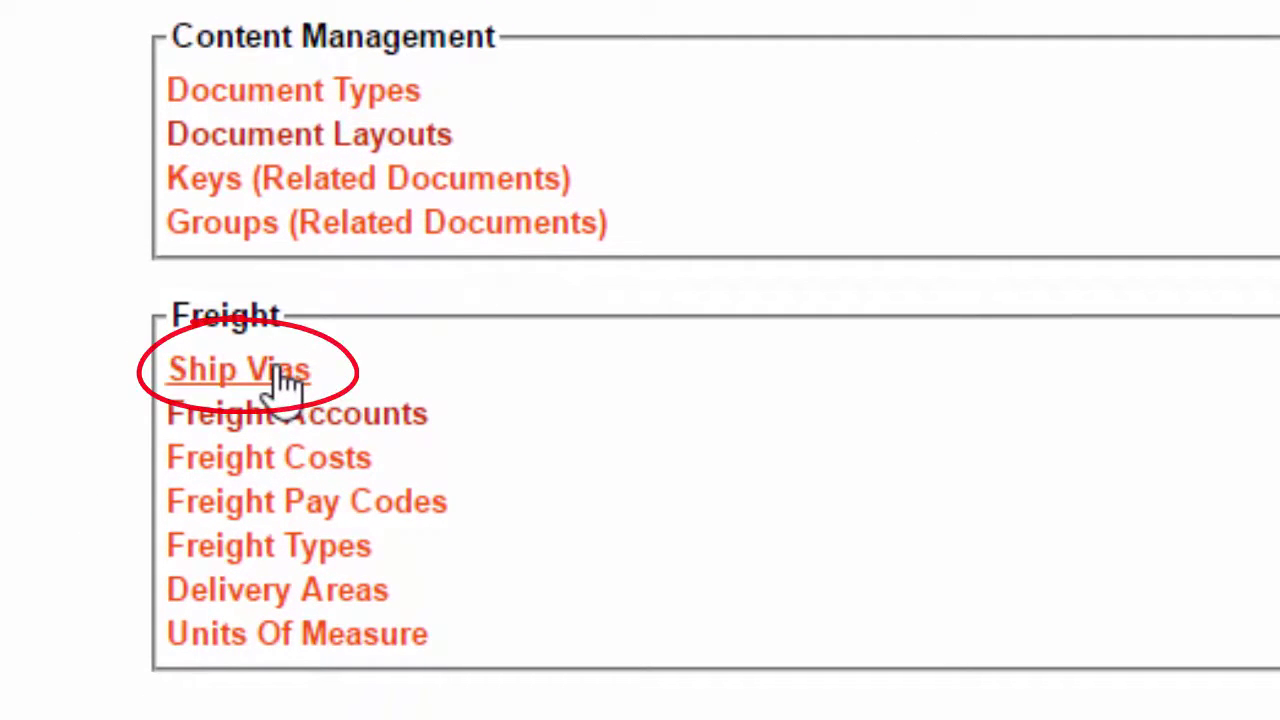
{"action": "left_click", "coordinate": [285, 375]}
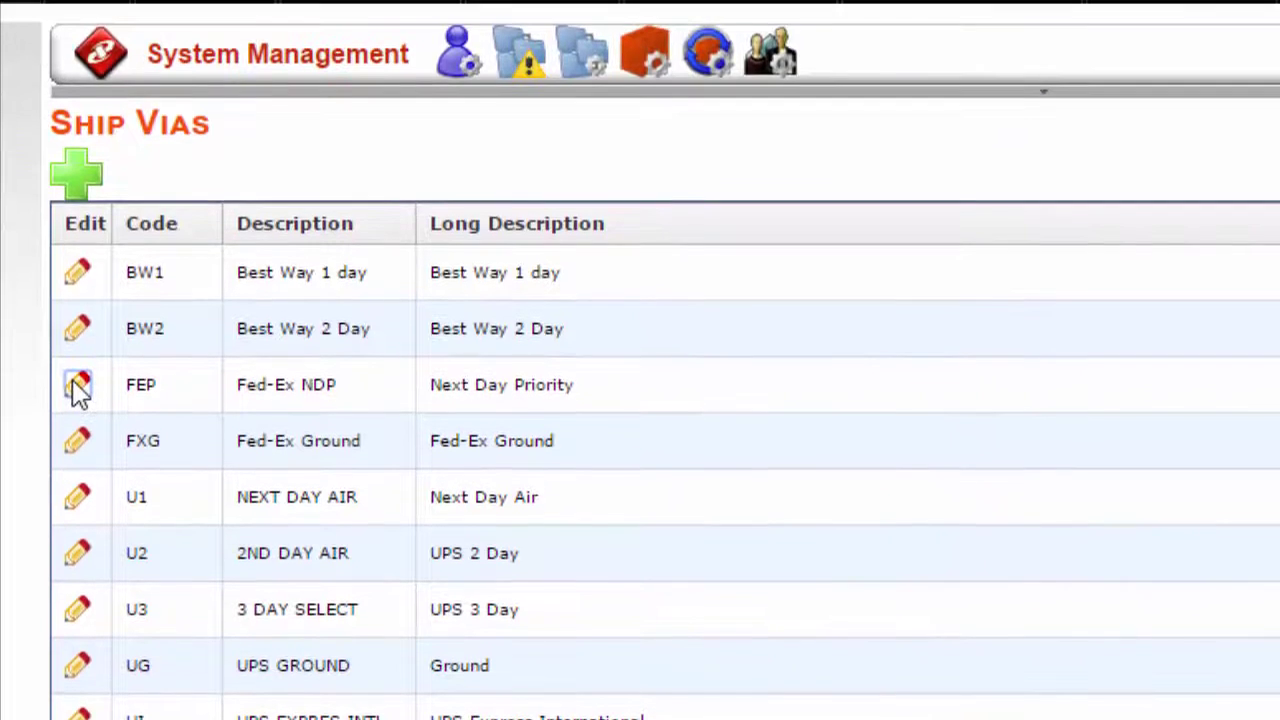
{"action": "left_click", "coordinate": [77, 281]}
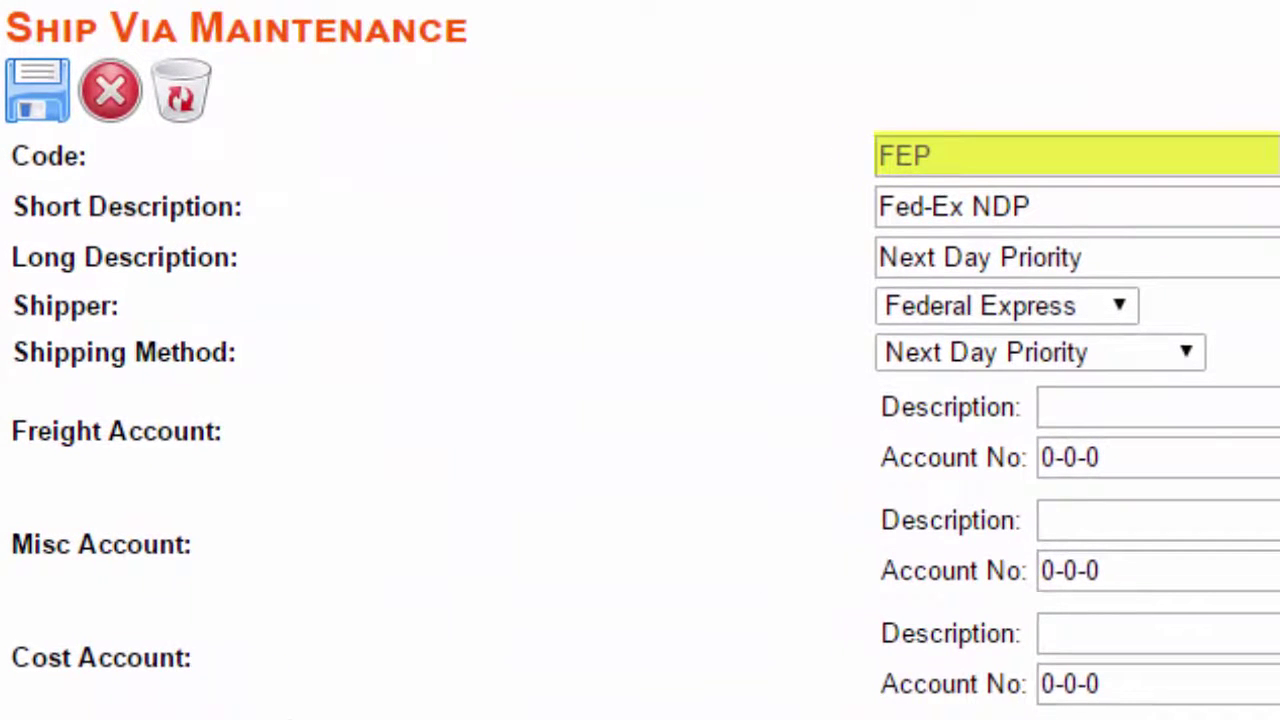
{"action": "left_click", "coordinate": [1000, 206]}
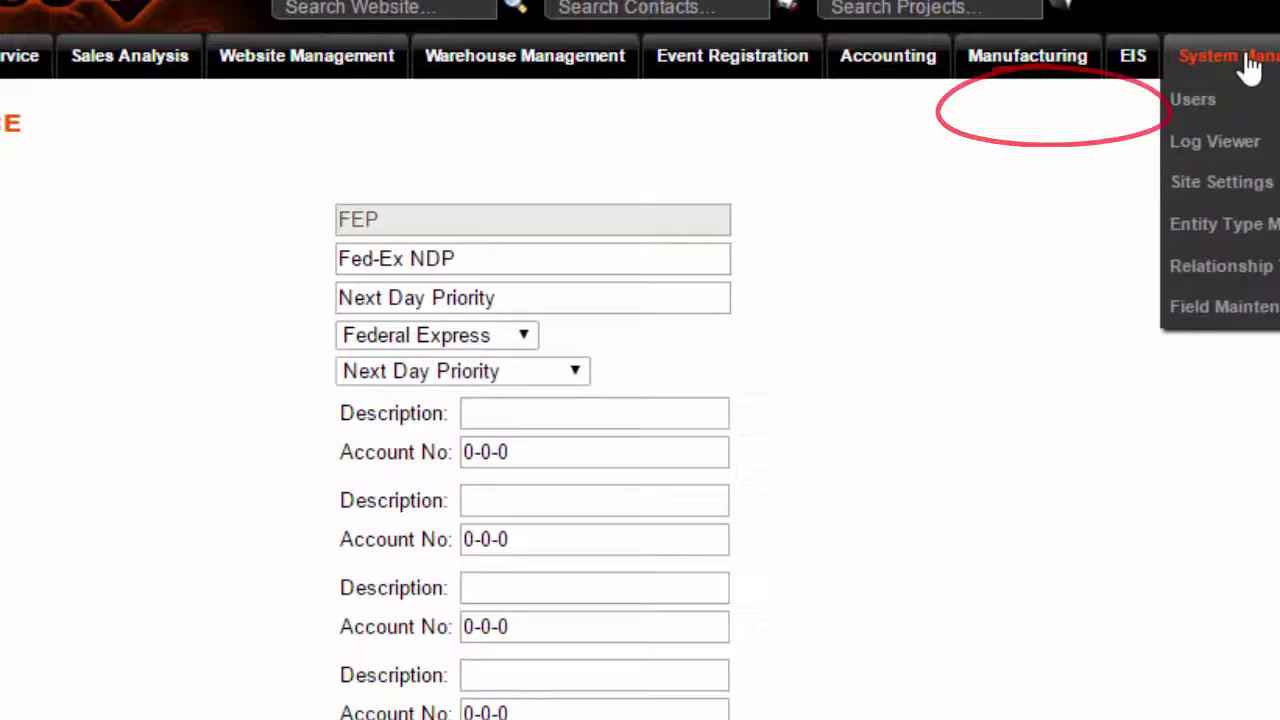
Open the Ecommerce settings of the site training.birddogsw.com
{"action": "left_click", "coordinate": [1027, 114]}
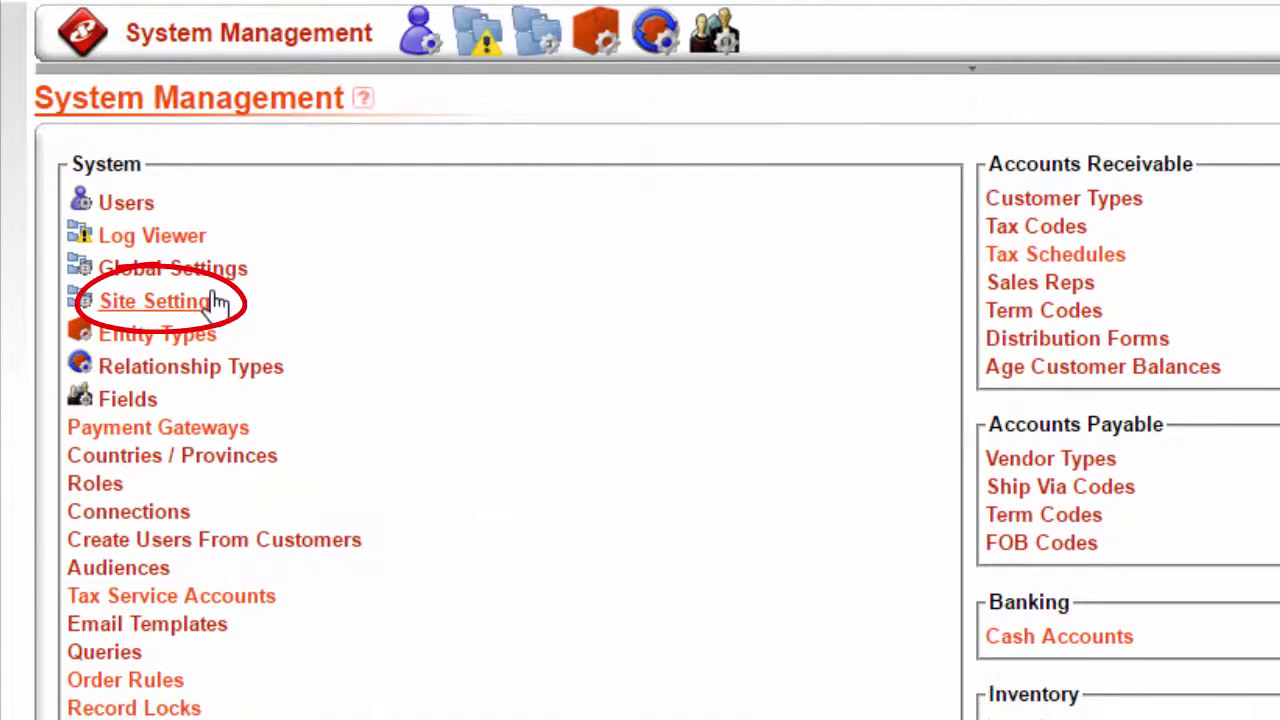
{"action": "left_click", "coordinate": [214, 300]}
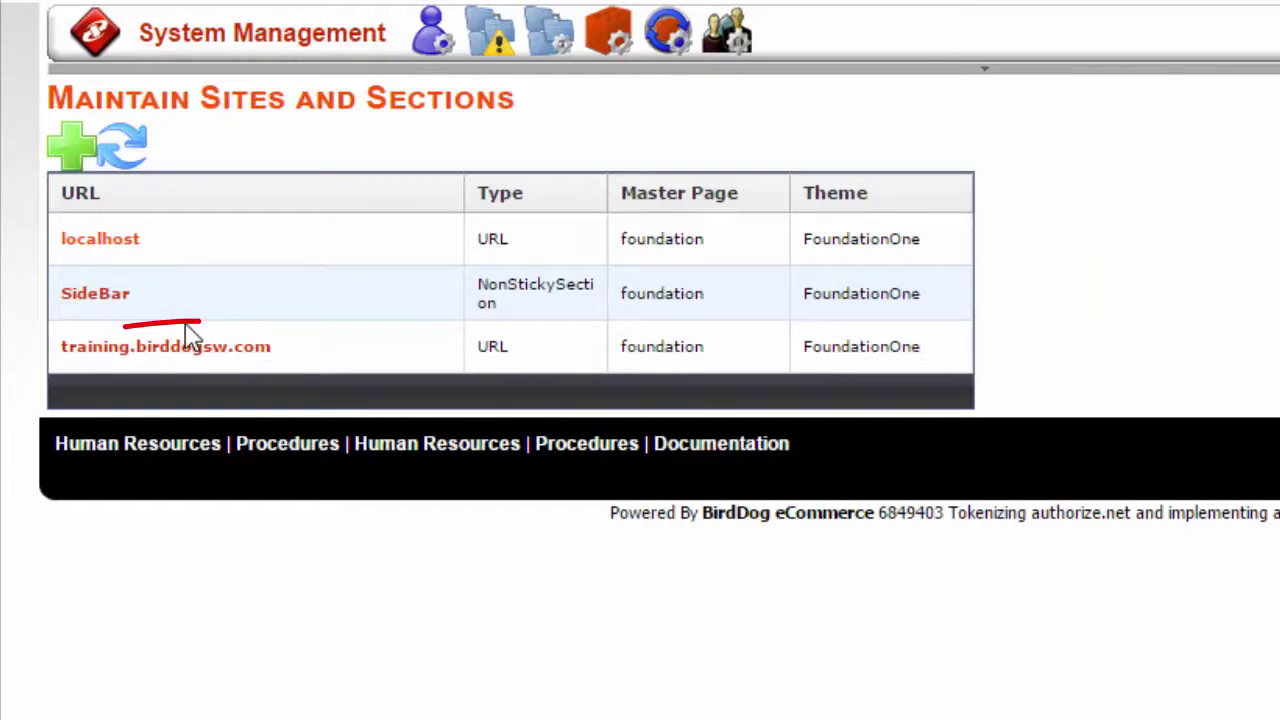
{"action": "left_click", "coordinate": [186, 350]}
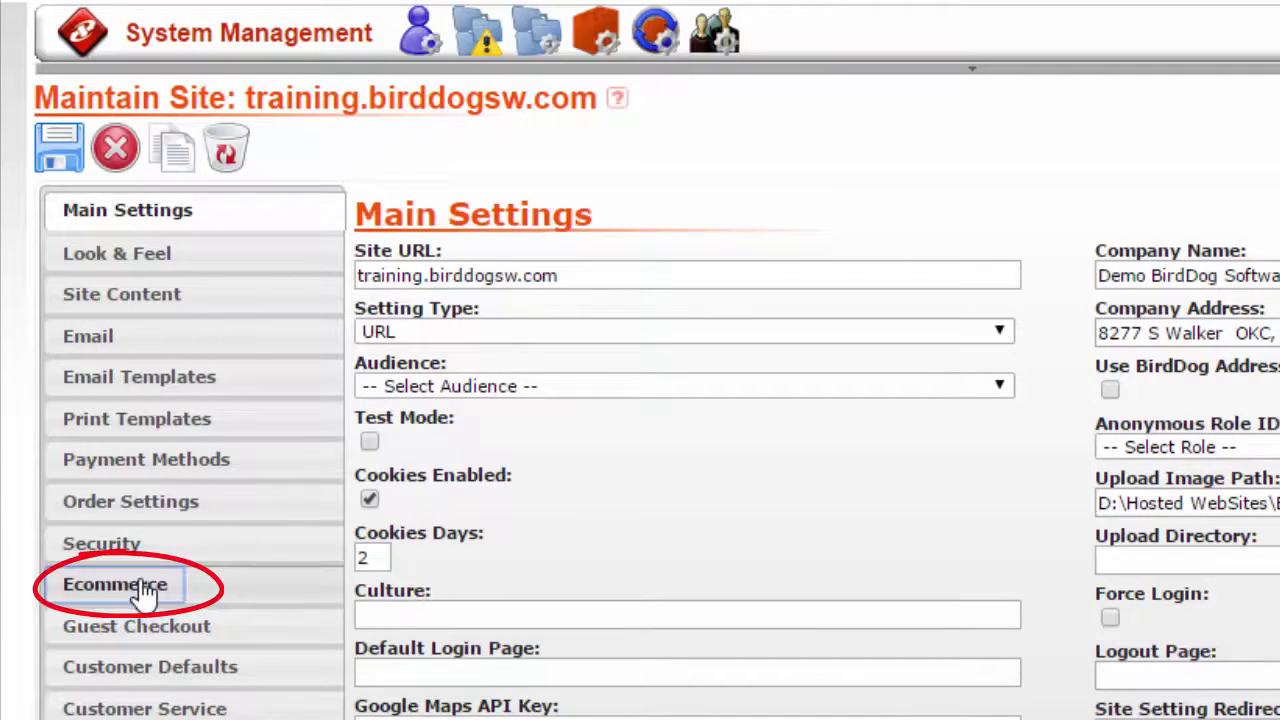
{"action": "left_click", "coordinate": [147, 588]}
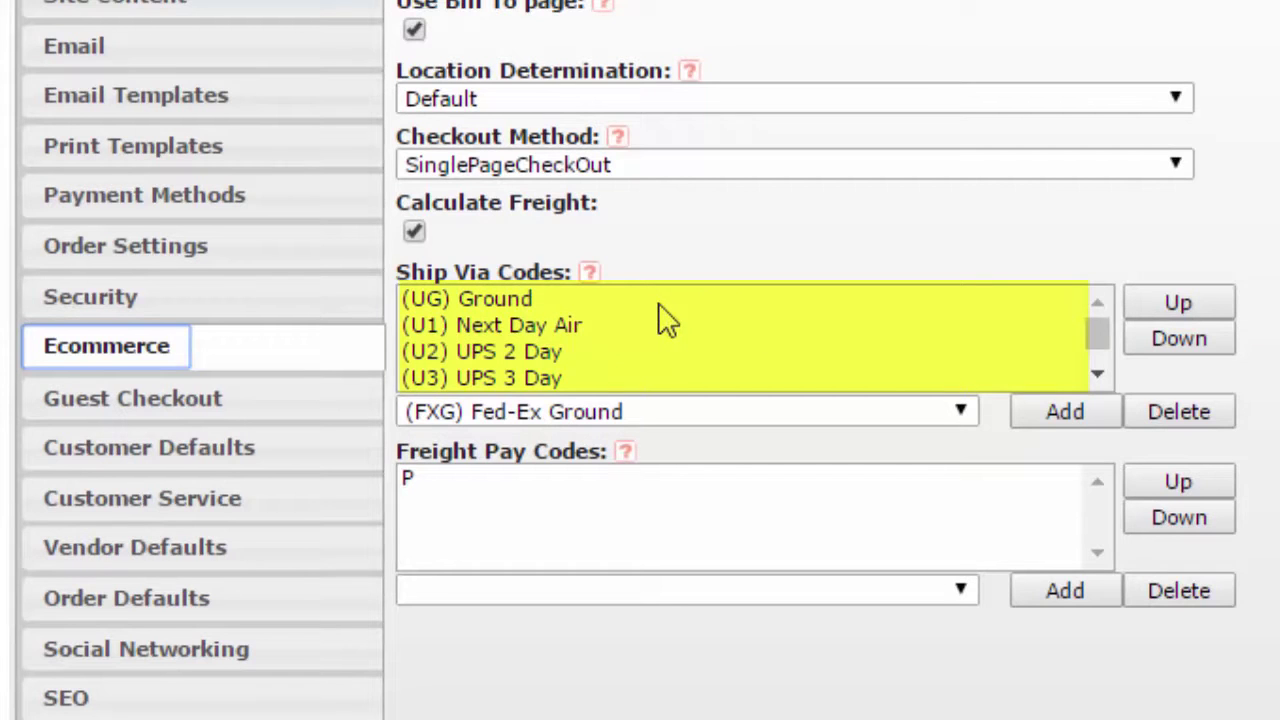
Look through the site's ship via codes and move (U2) UPS 2 Day up in the order
{"action": "left_click", "coordinate": [1103, 376]}
{"action": "left_click", "coordinate": [1103, 376]}
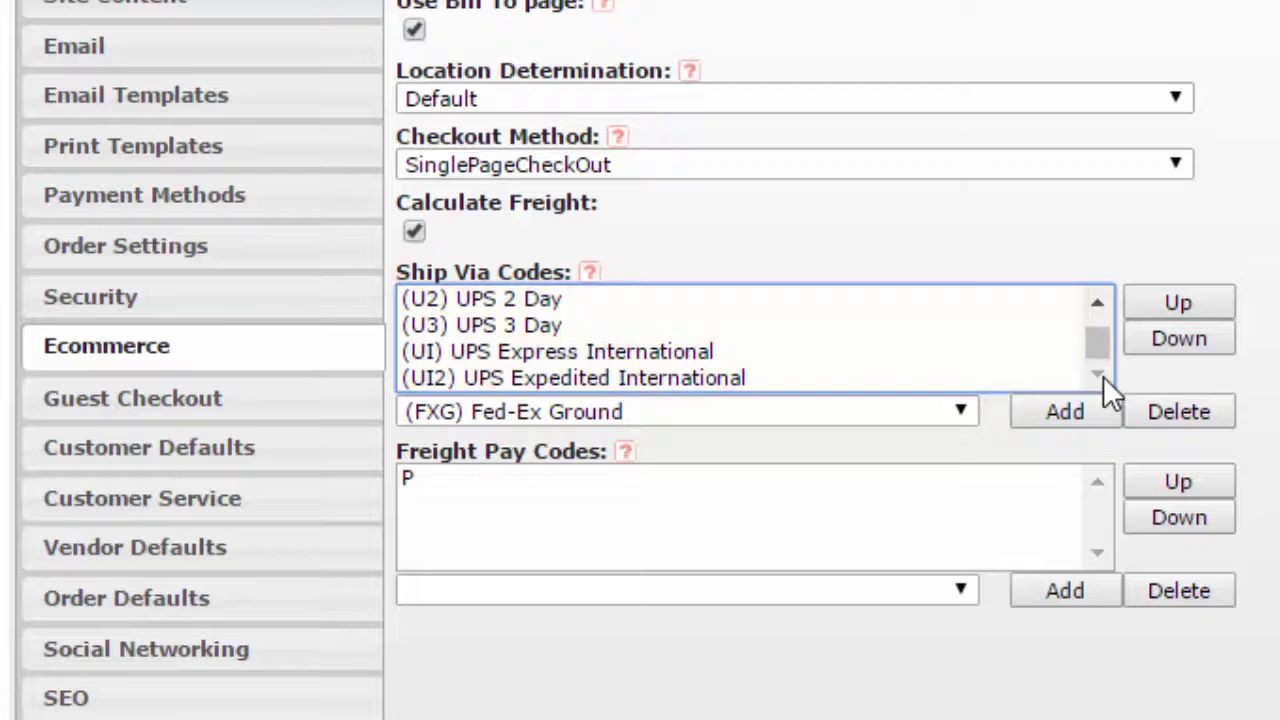
{"action": "left_click_drag", "start_coordinate": [1097, 340], "coordinate": [1097, 321]}
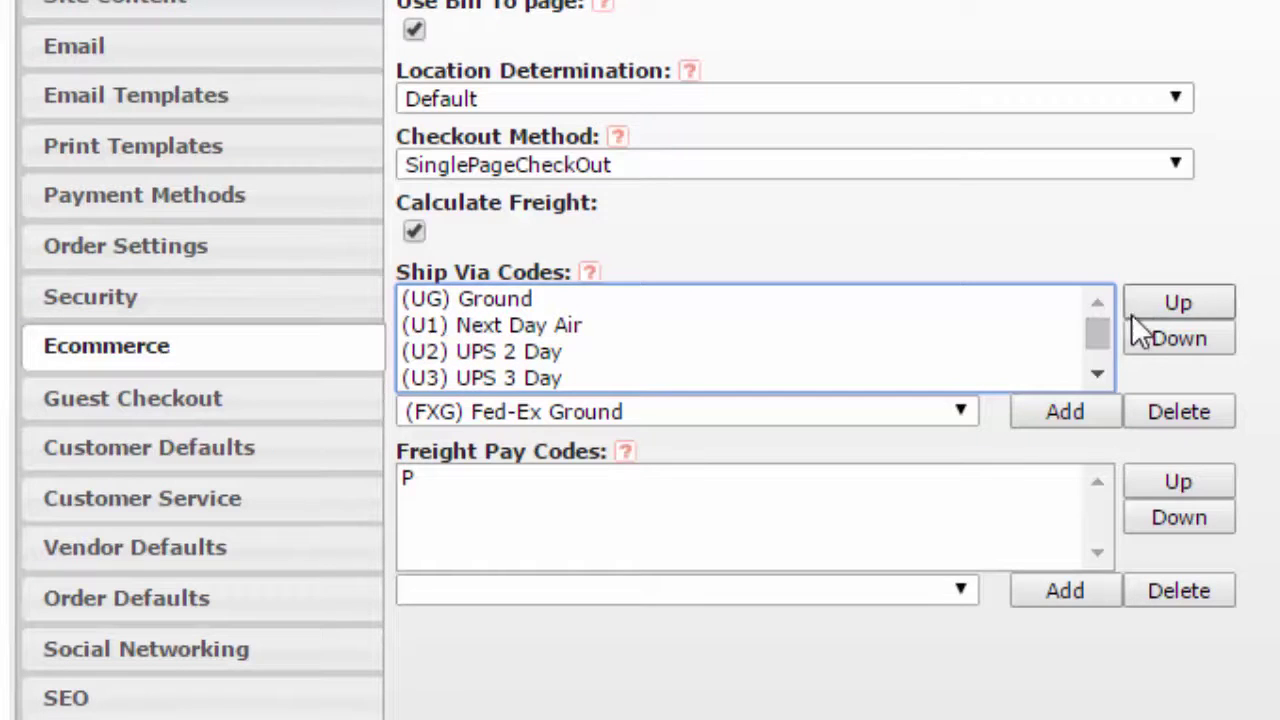
{"action": "left_click", "coordinate": [525, 353]}
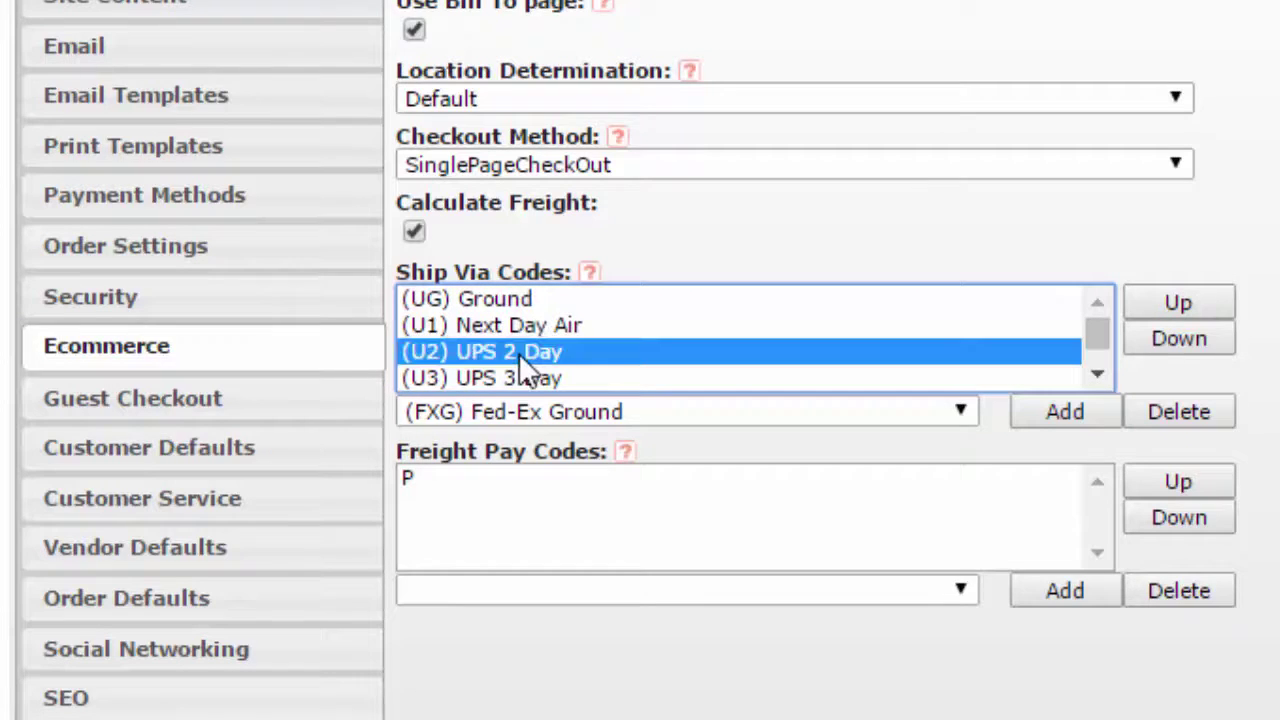
{"action": "left_click", "coordinate": [1195, 308]}
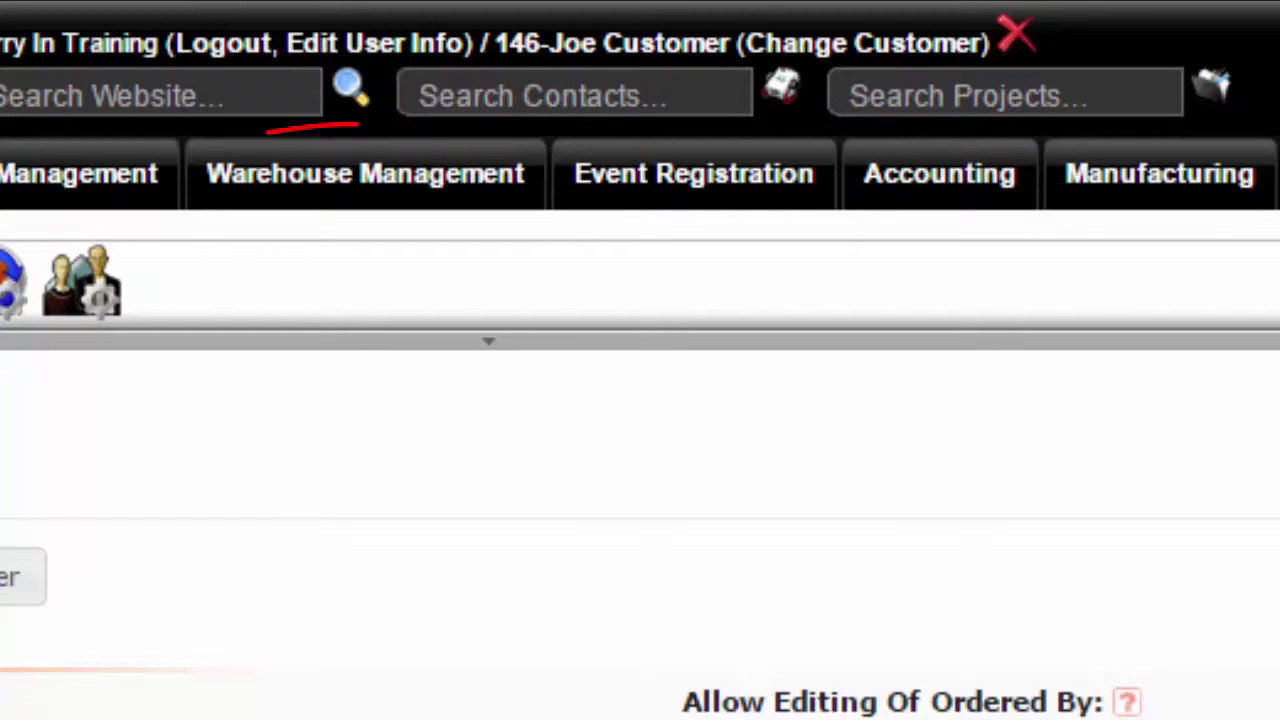
Open warehouse item 100076, Snickers by the case, for editing and show its logistics settings
{"action": "mouse_move", "coordinate": [36, 224]}
{"action": "mouse_move", "coordinate": [310, 110]}
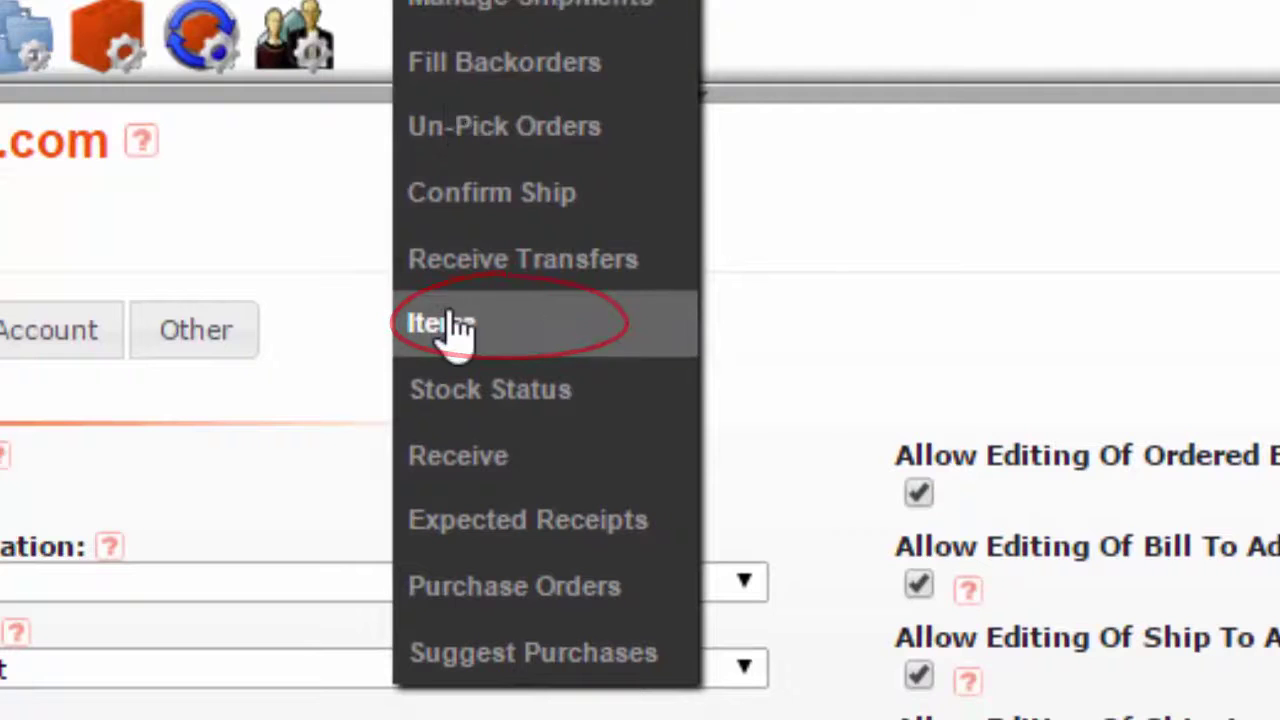
{"action": "left_click", "coordinate": [455, 325]}
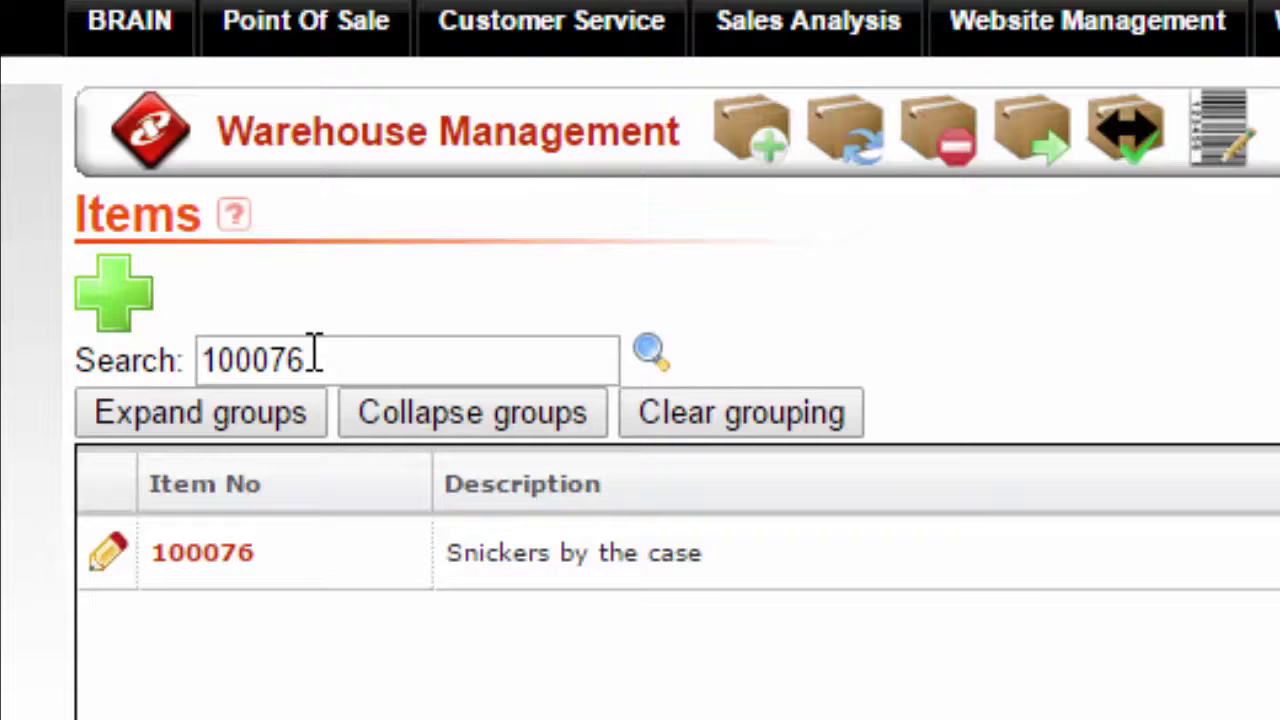
{"action": "left_click", "coordinate": [106, 552]}
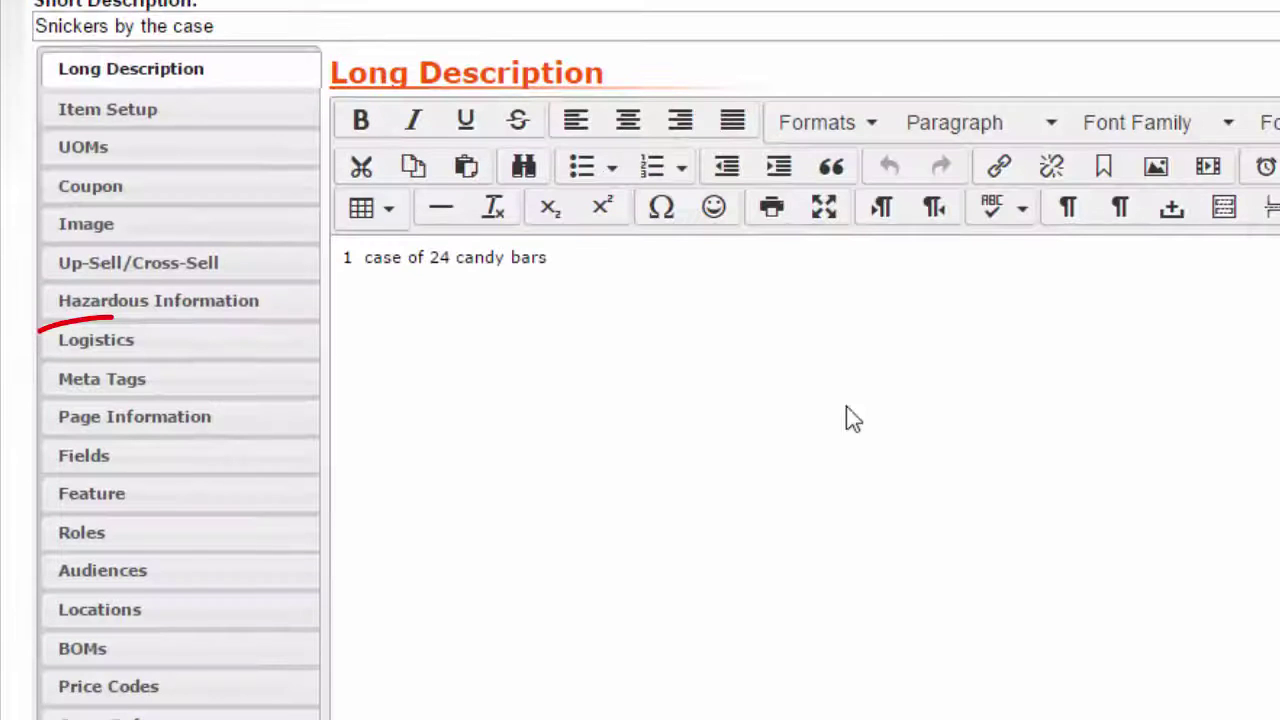
{"action": "left_click", "coordinate": [135, 343]}
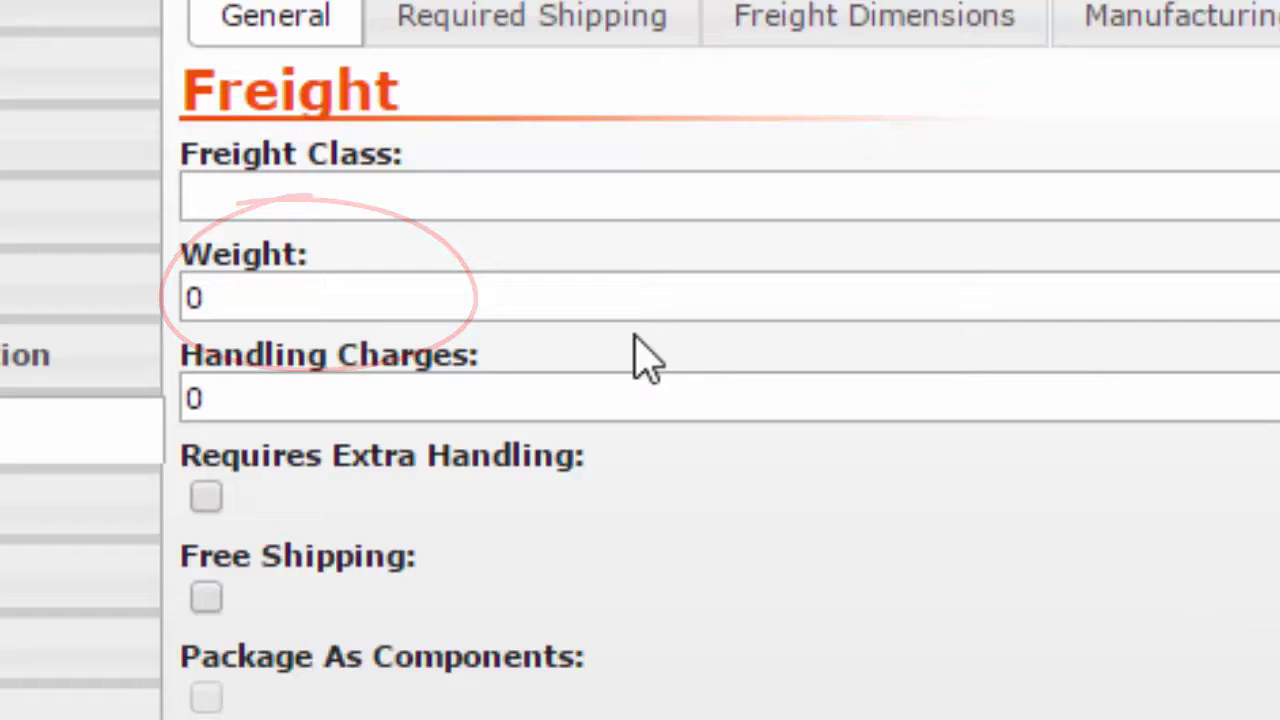
Set the item's freight weight to 12.5
{"action": "left_click", "coordinate": [309, 294]}
{"action": "left_click_drag", "start_coordinate": [213, 295], "coordinate": [182, 296]}
{"action": "key", "text": "BackSpace"}
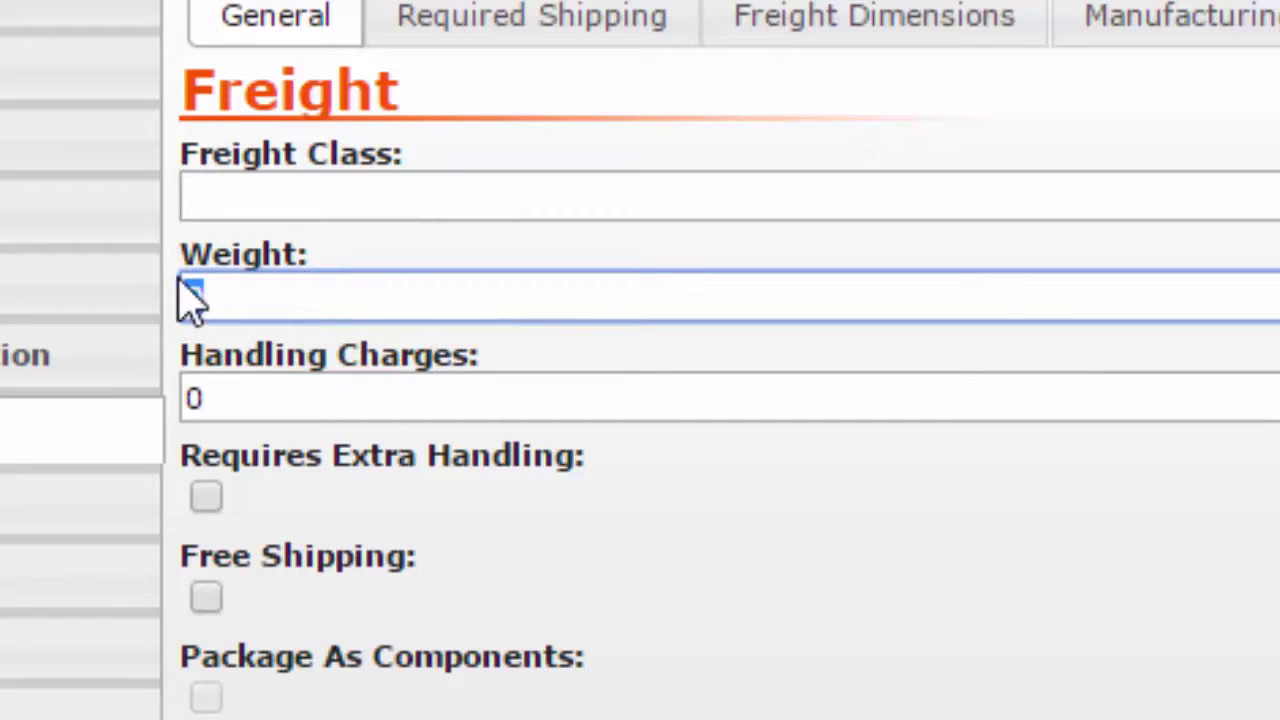
{"action": "type", "text": "2.5"}
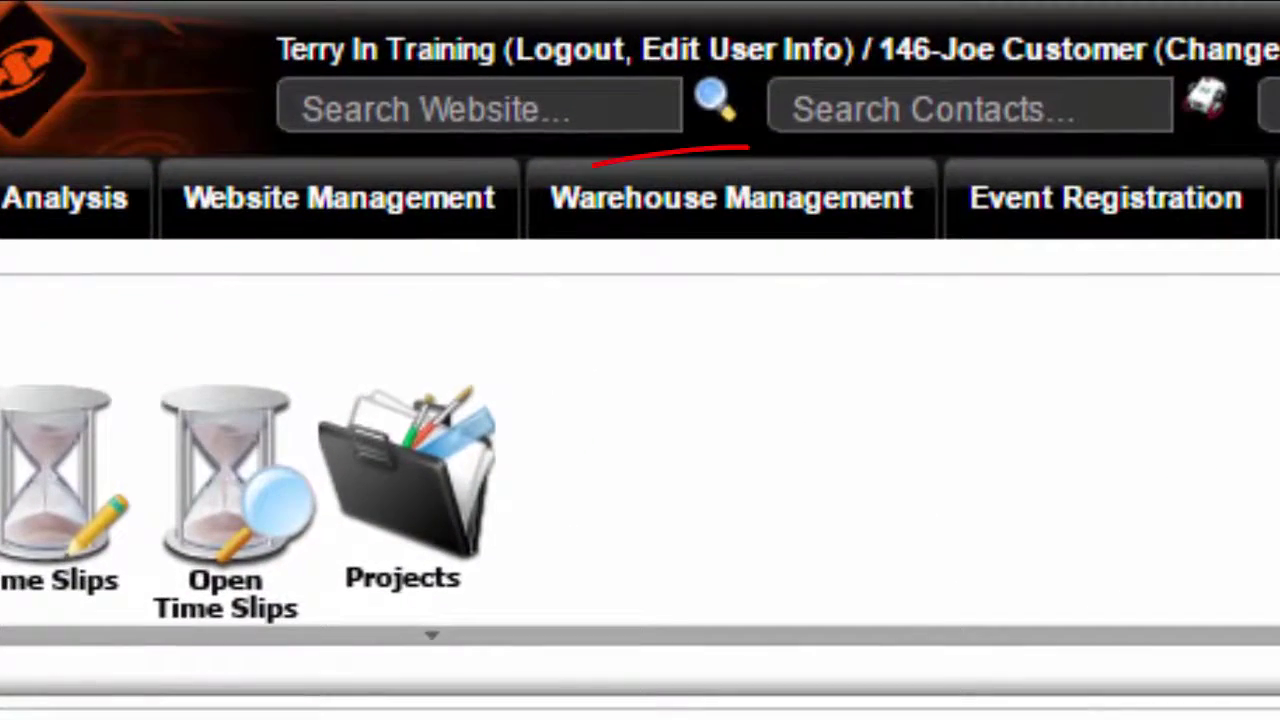
Search the warehouse items for 100076 and open the matching item for editing
{"action": "mouse_move", "coordinate": [660, 216]}
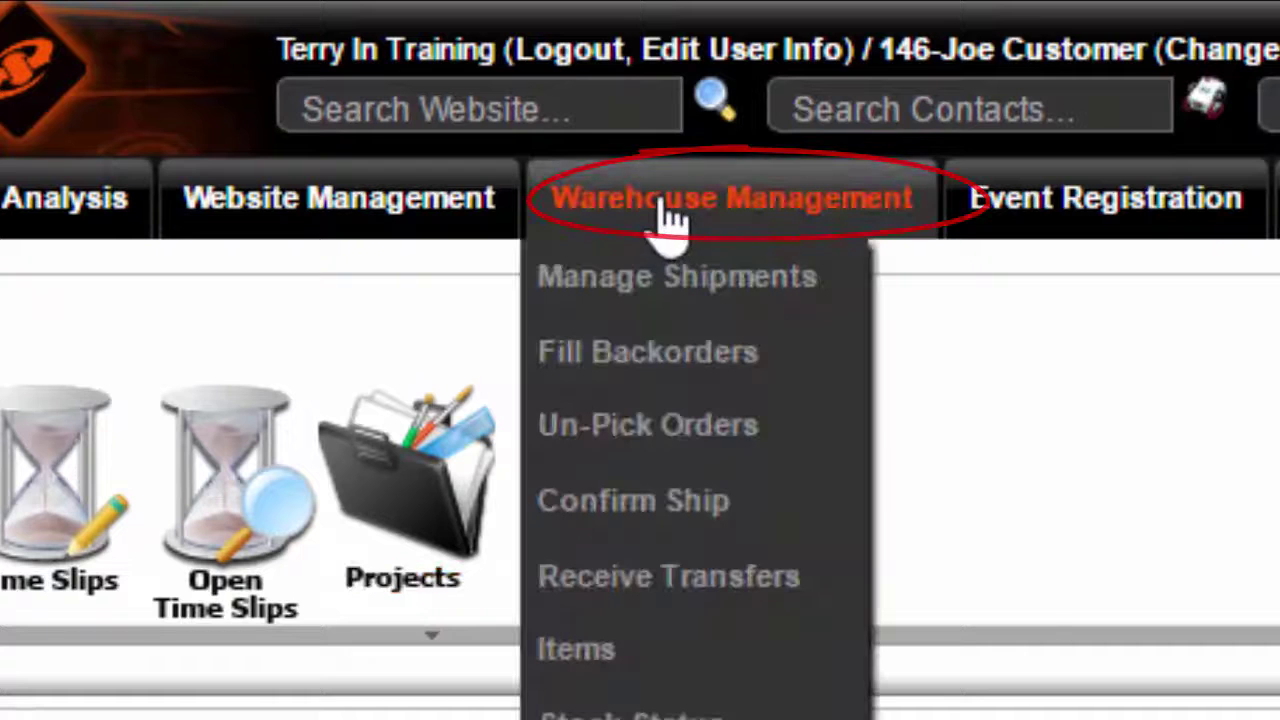
{"action": "left_click", "coordinate": [584, 676]}
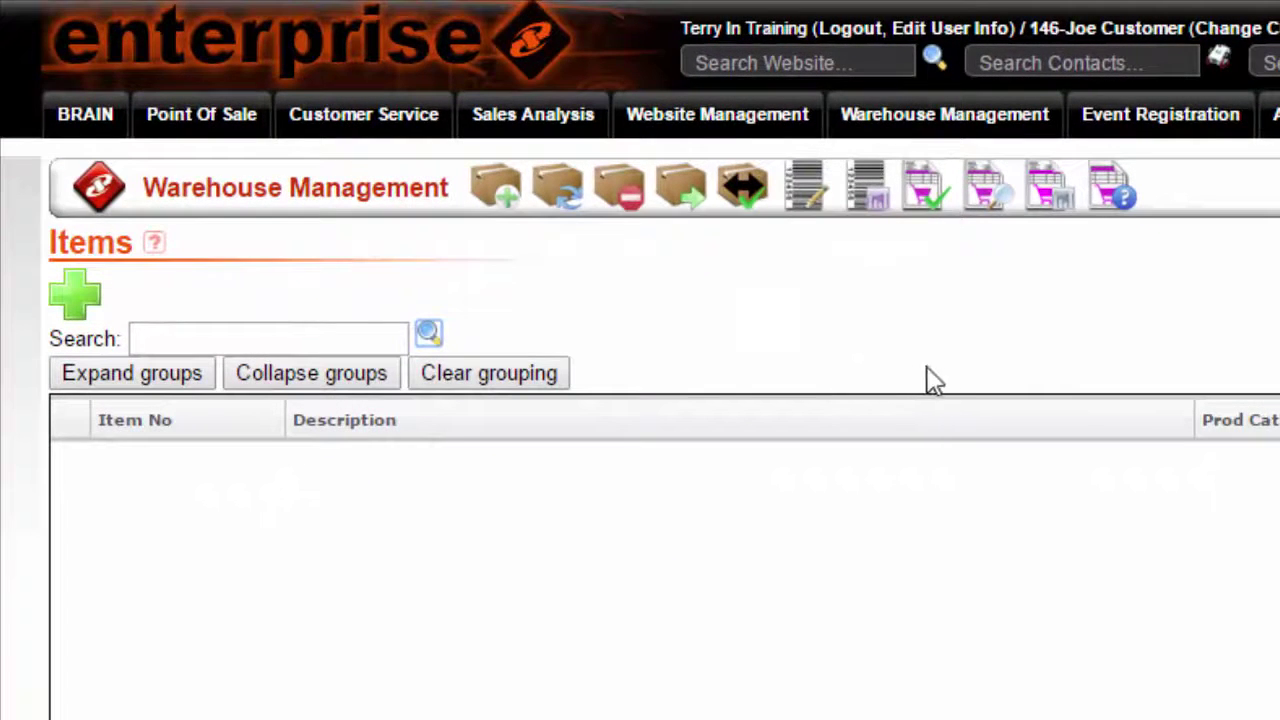
{"action": "left_click", "coordinate": [326, 339]}
{"action": "type", "text": "100076"}
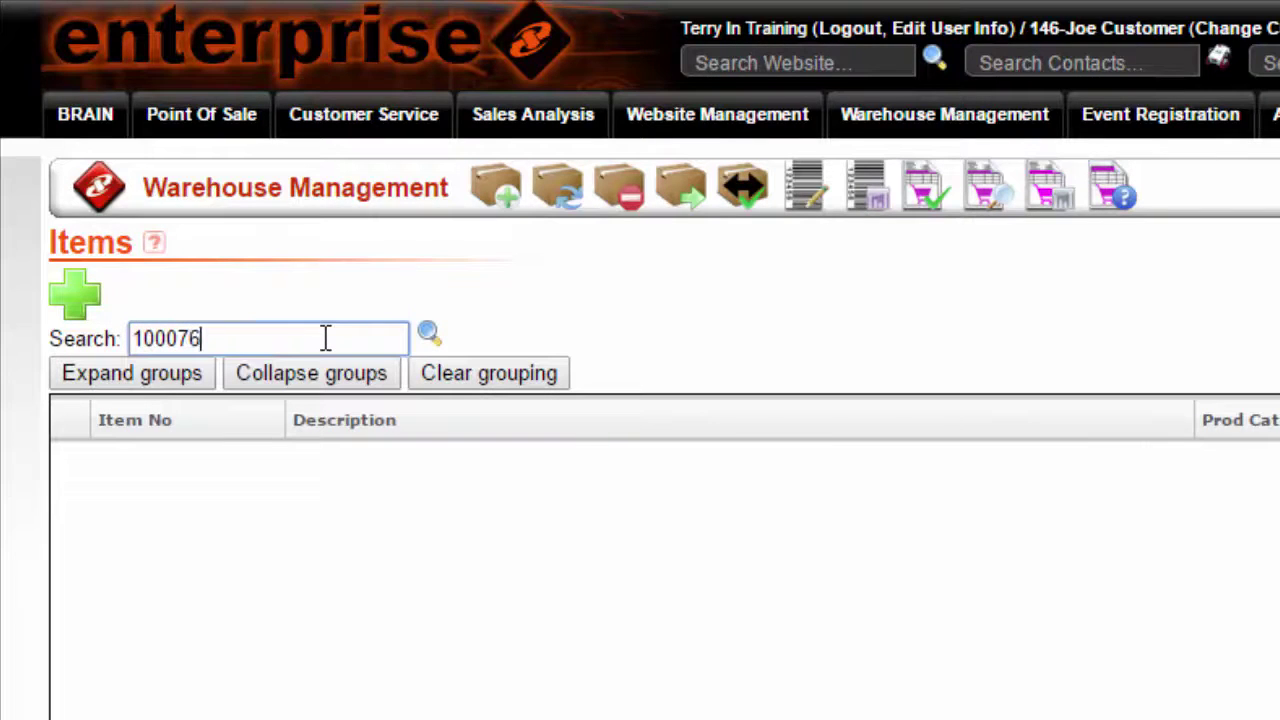
{"action": "key", "text": "Return"}
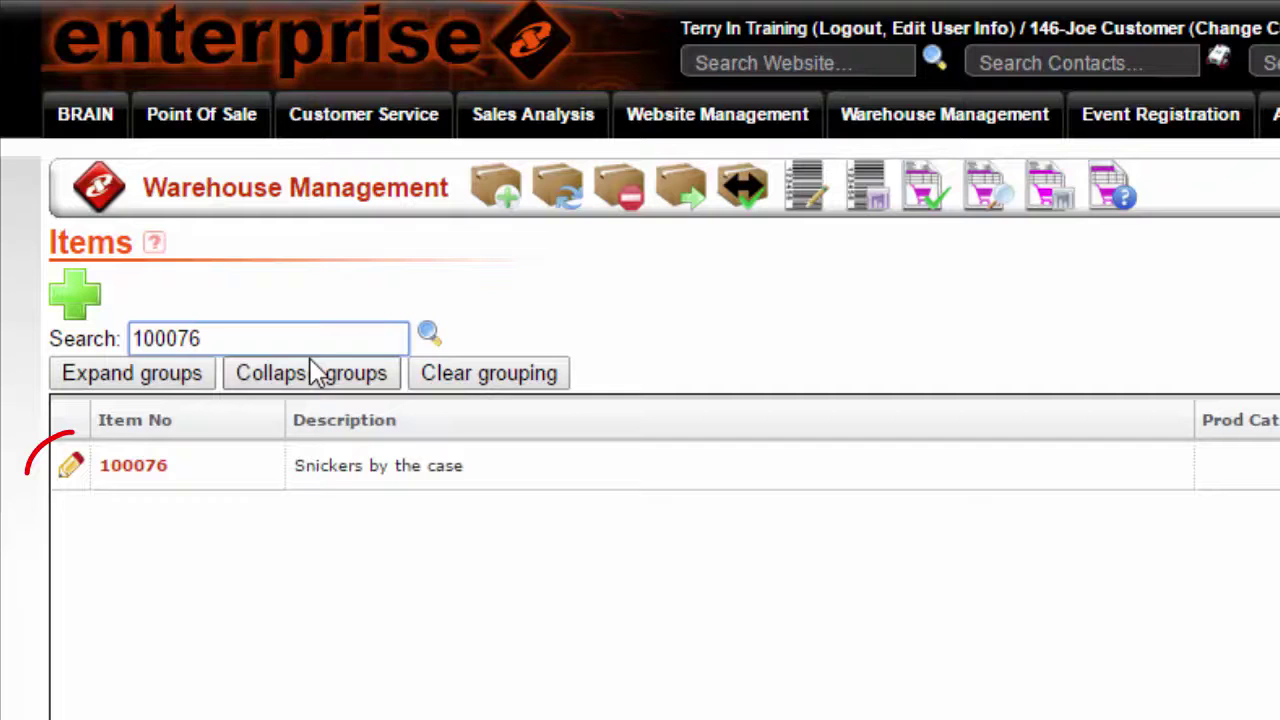
{"action": "left_click", "coordinate": [68, 465]}
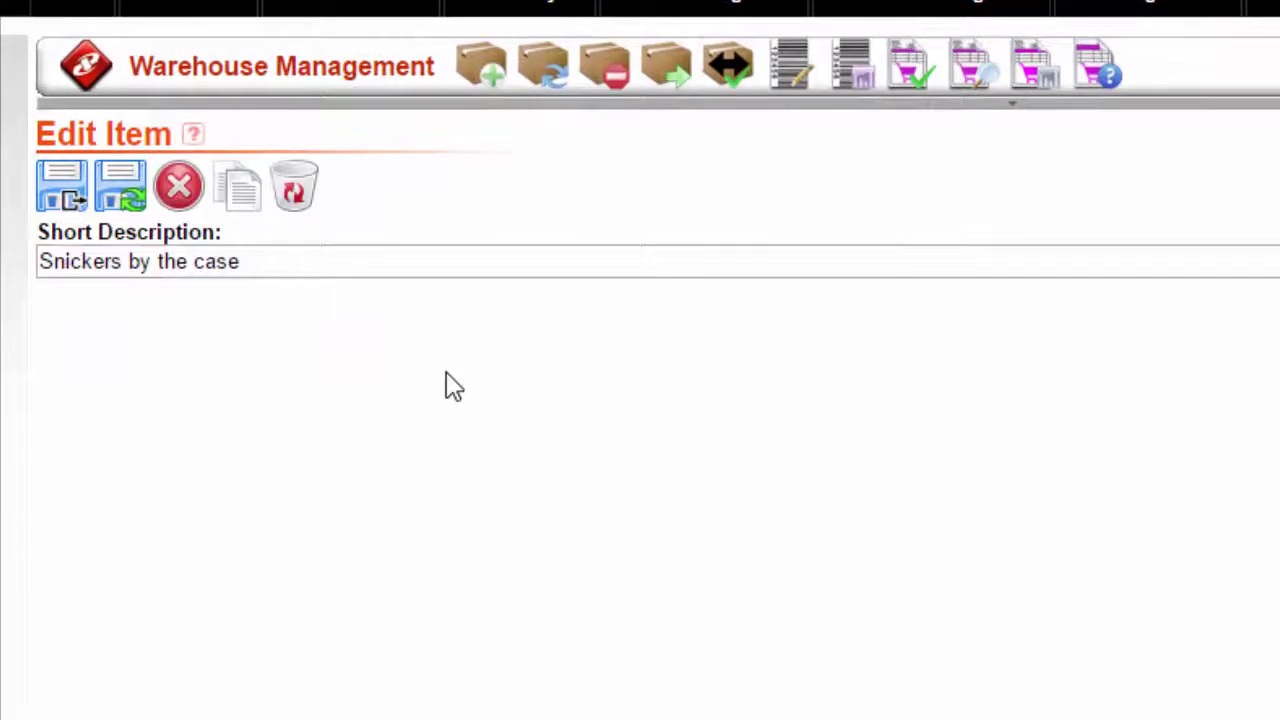
Review the item's logistics options for custom freight dimensions, including adding a new entry, and for required shipping
{"action": "scroll", "coordinate": [540, 320], "scroll_direction": "down", "scroll_amount": 3}
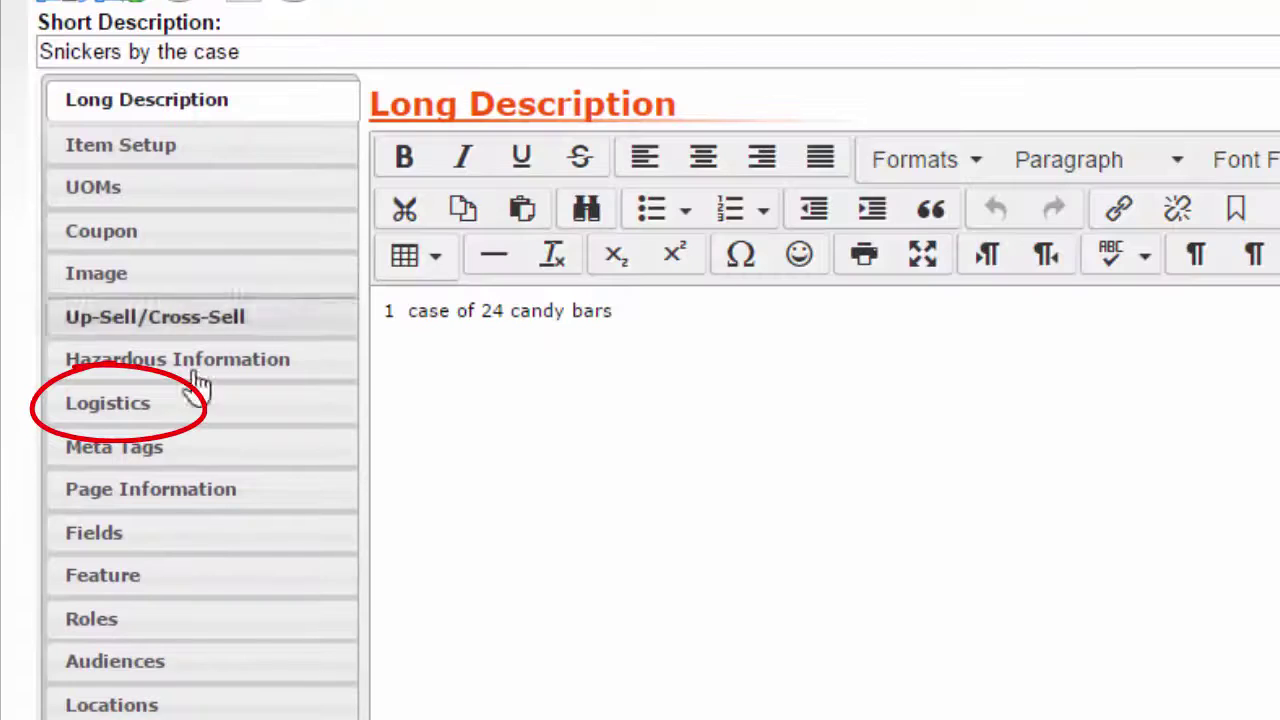
{"action": "left_click", "coordinate": [120, 418]}
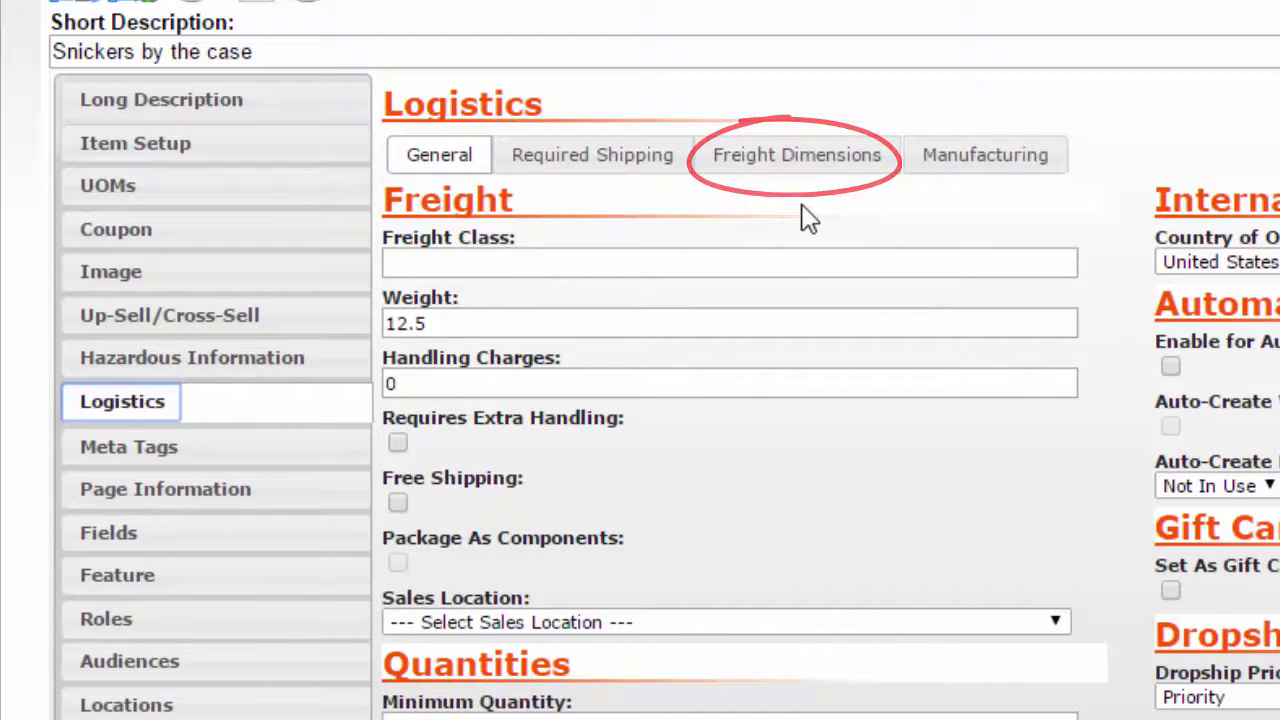
{"action": "left_click", "coordinate": [820, 170]}
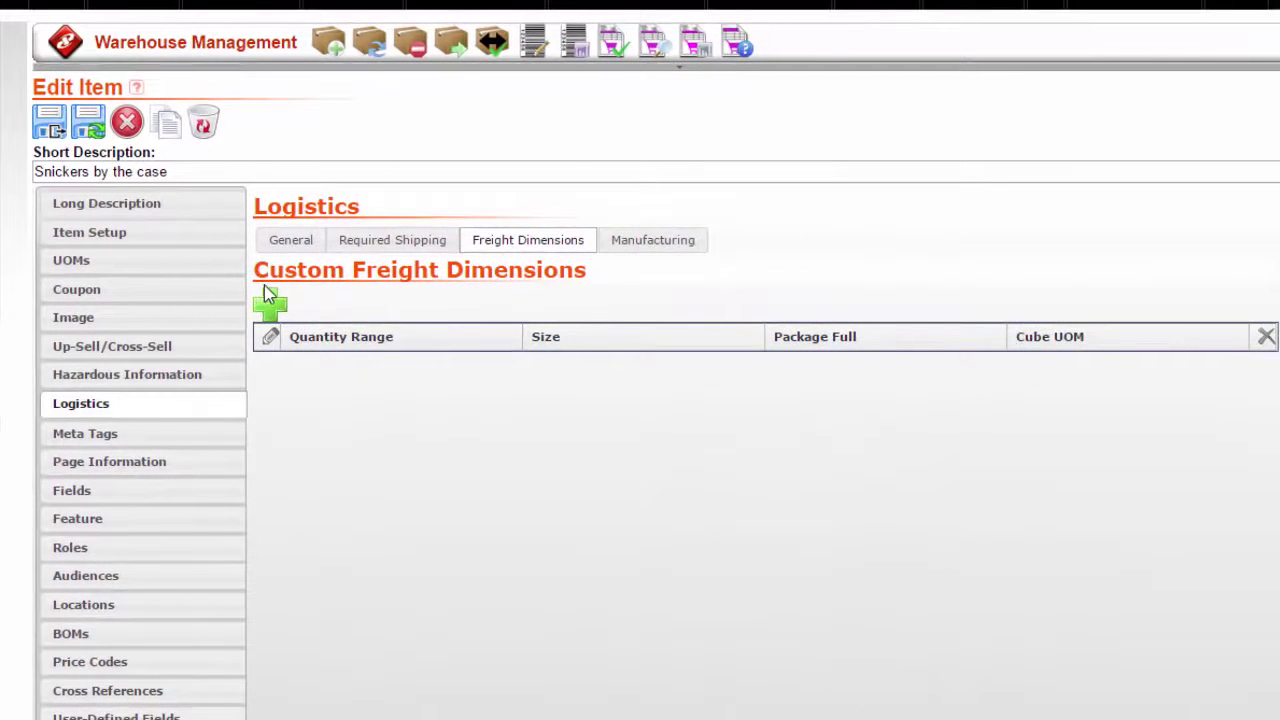
{"action": "left_click", "coordinate": [270, 305]}
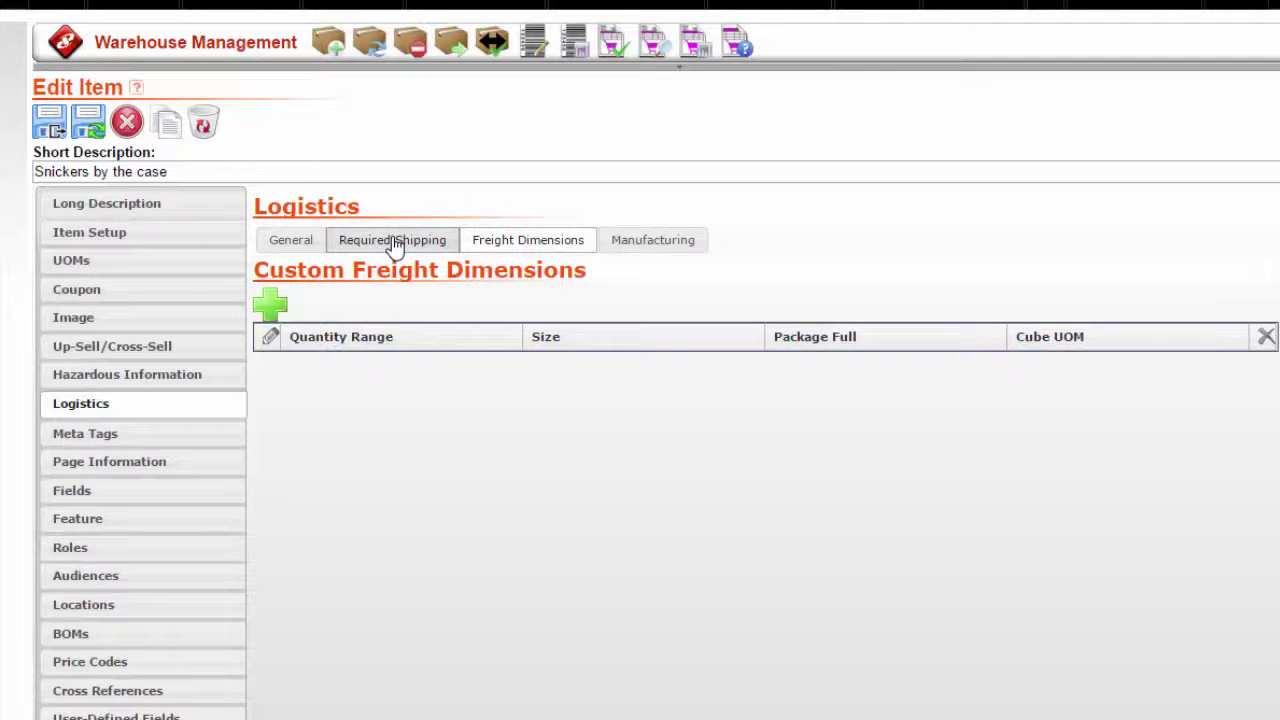
{"action": "left_click", "coordinate": [396, 245]}
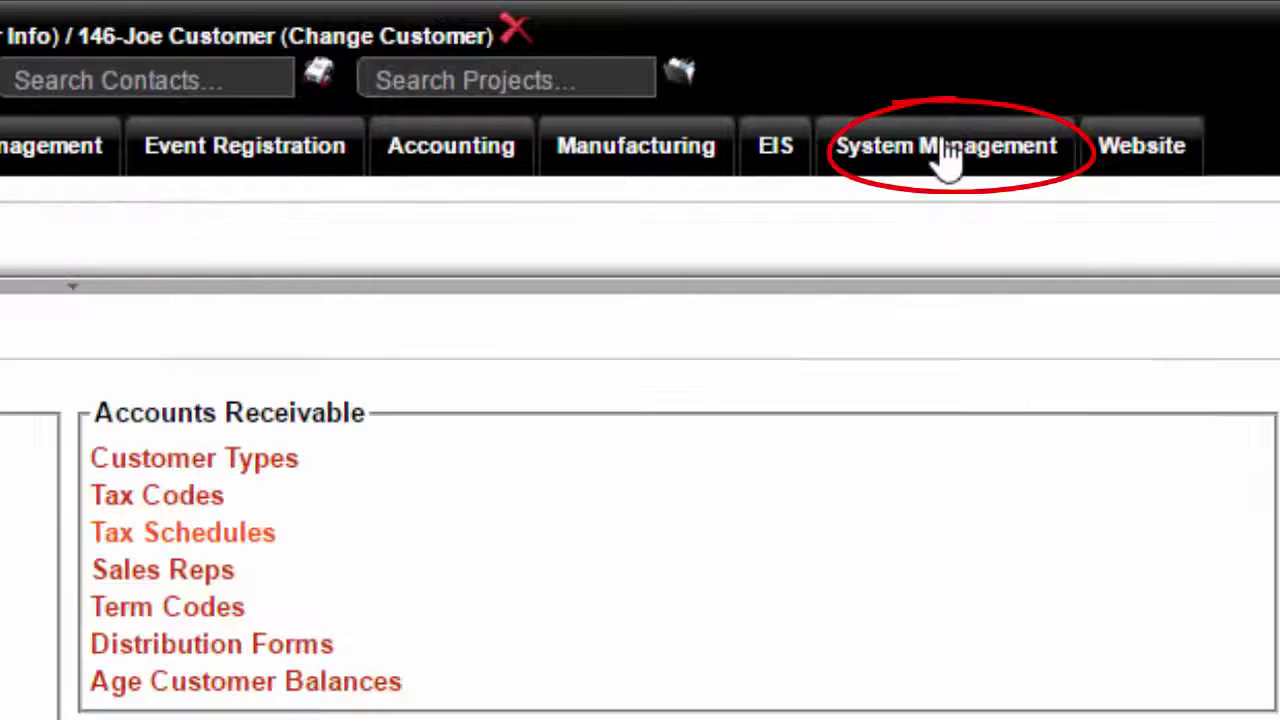
Return to the training.birddogsw.com site settings and review the Ecommerce checkout options
{"action": "left_click", "coordinate": [943, 157]}
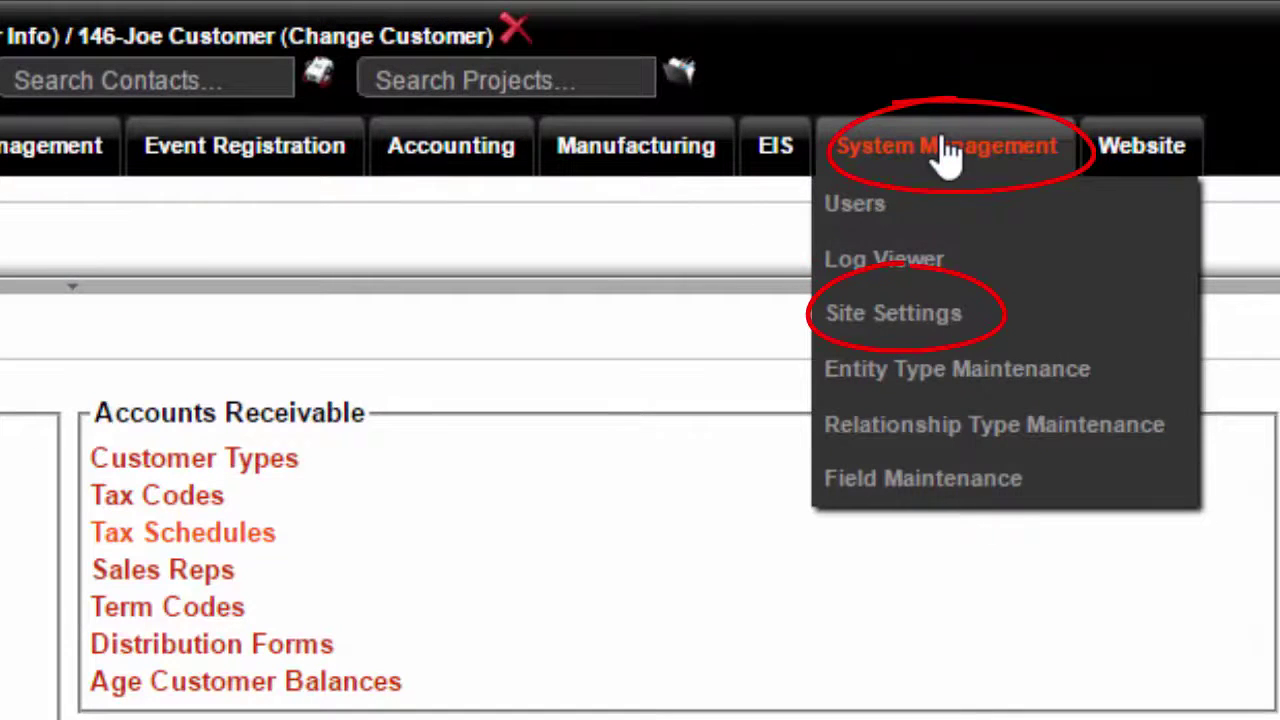
{"action": "left_click", "coordinate": [932, 313]}
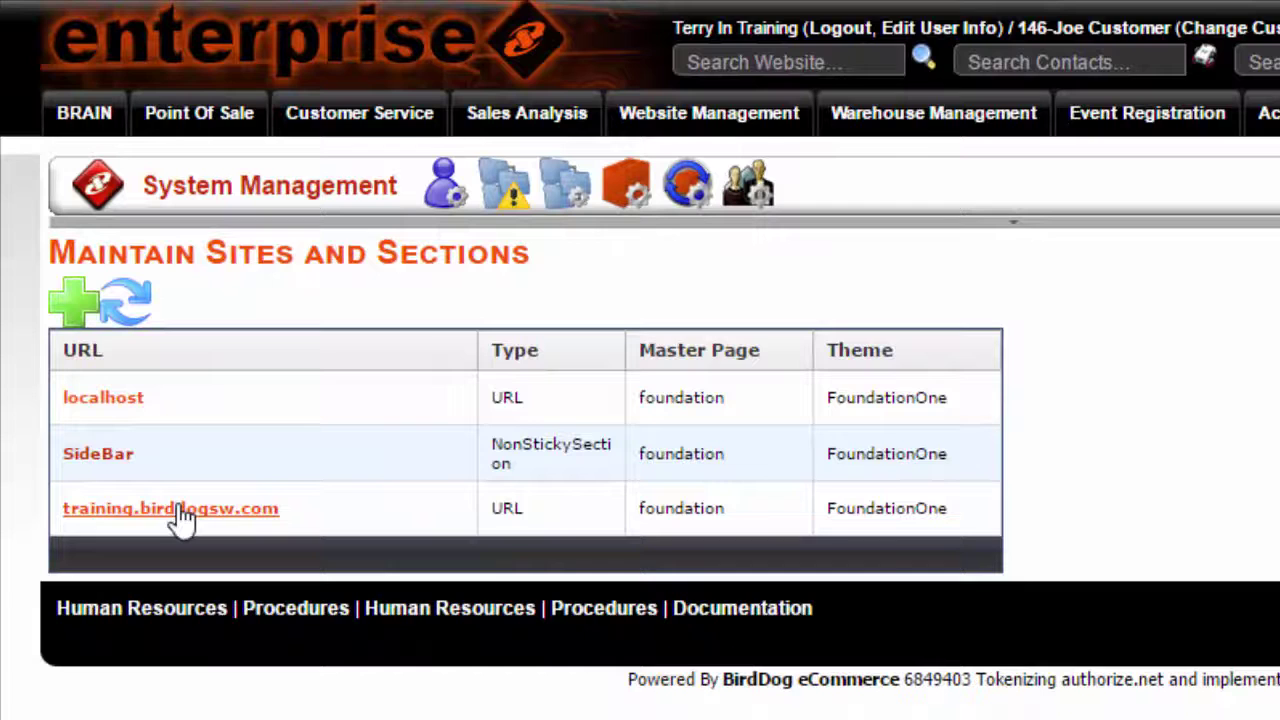
{"action": "left_click", "coordinate": [180, 510]}
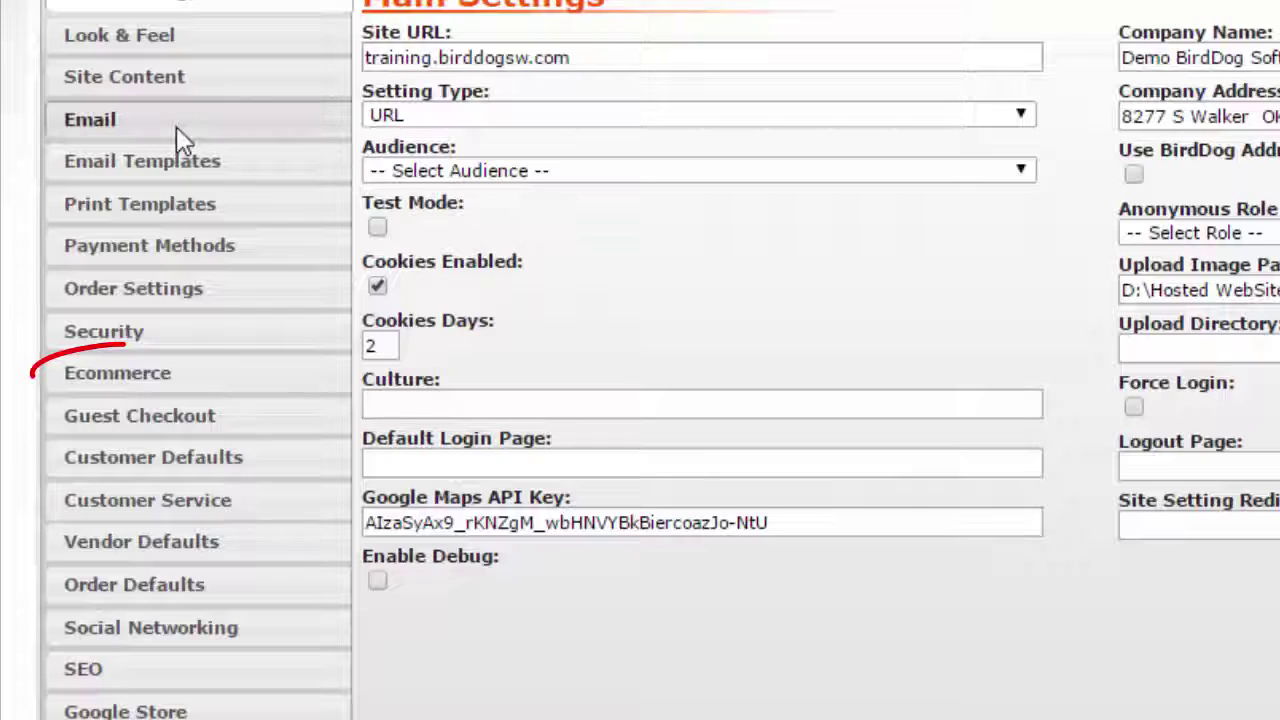
{"action": "left_click", "coordinate": [152, 370]}
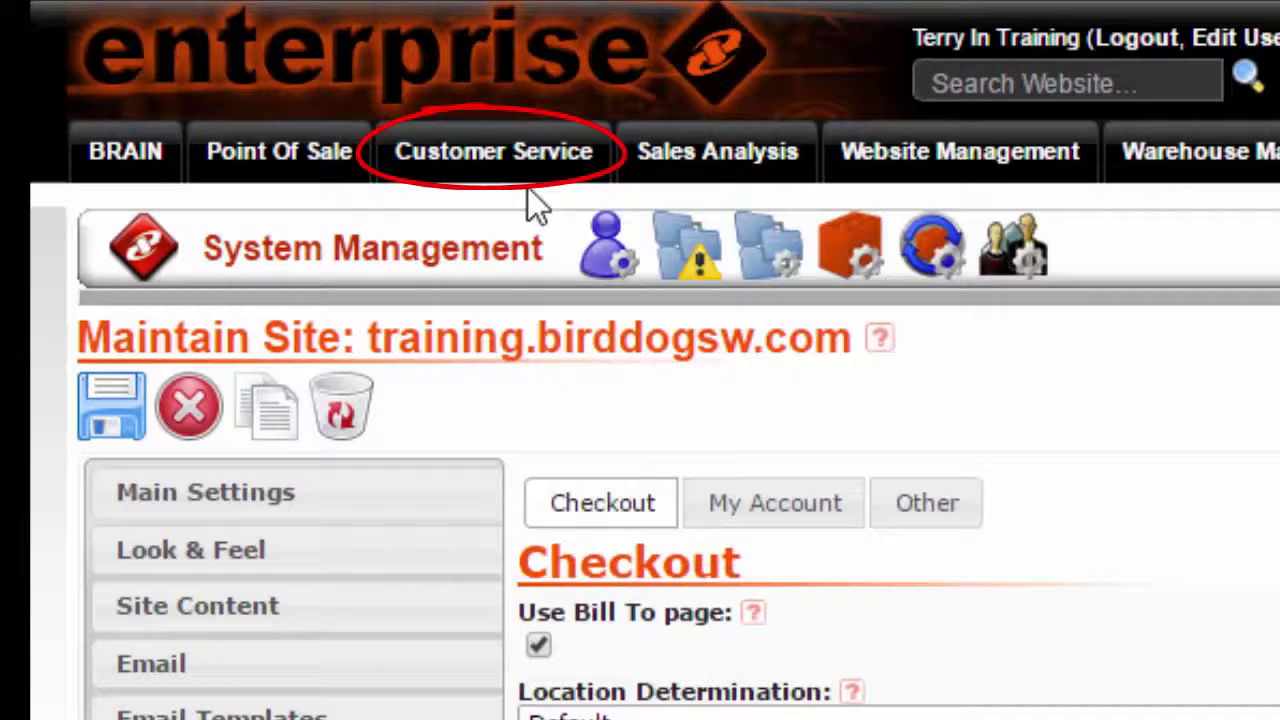
Start entering a customer order and add item 100076 to it
{"action": "left_click", "coordinate": [523, 157]}
{"action": "mouse_move", "coordinate": [523, 157]}
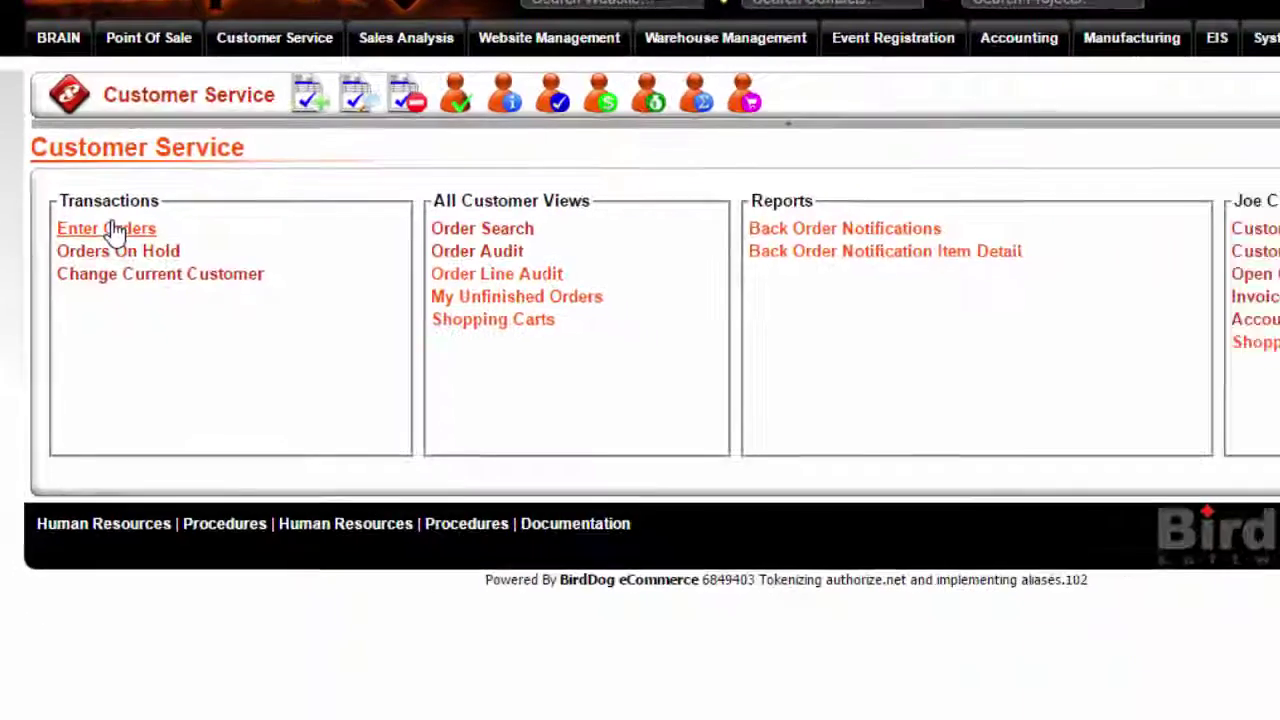
{"action": "left_click", "coordinate": [232, 478]}
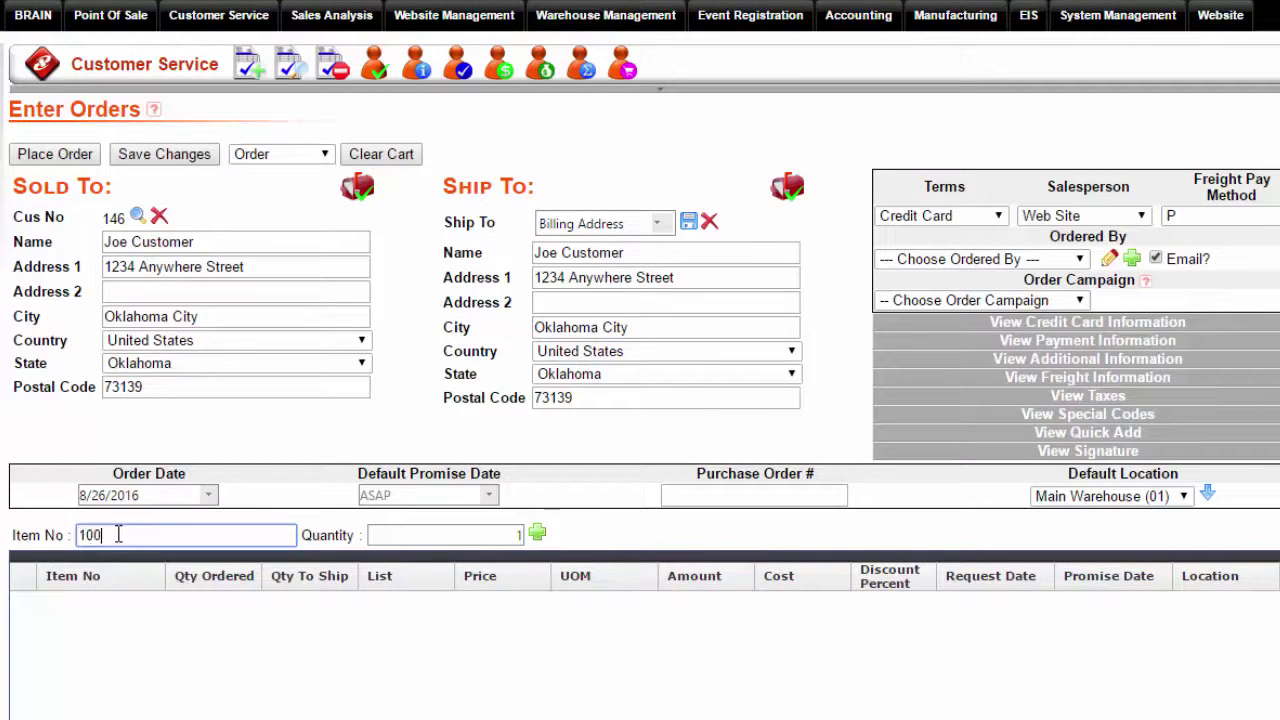
{"action": "key", "text": "Return"}
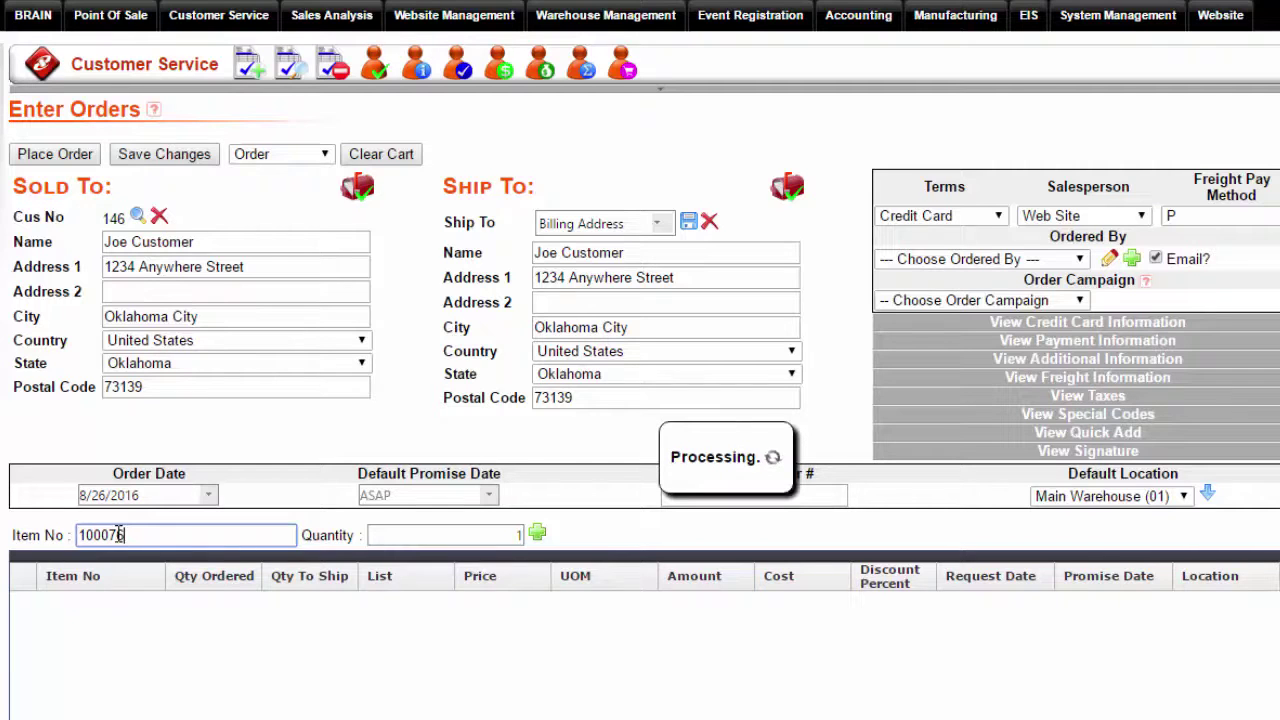